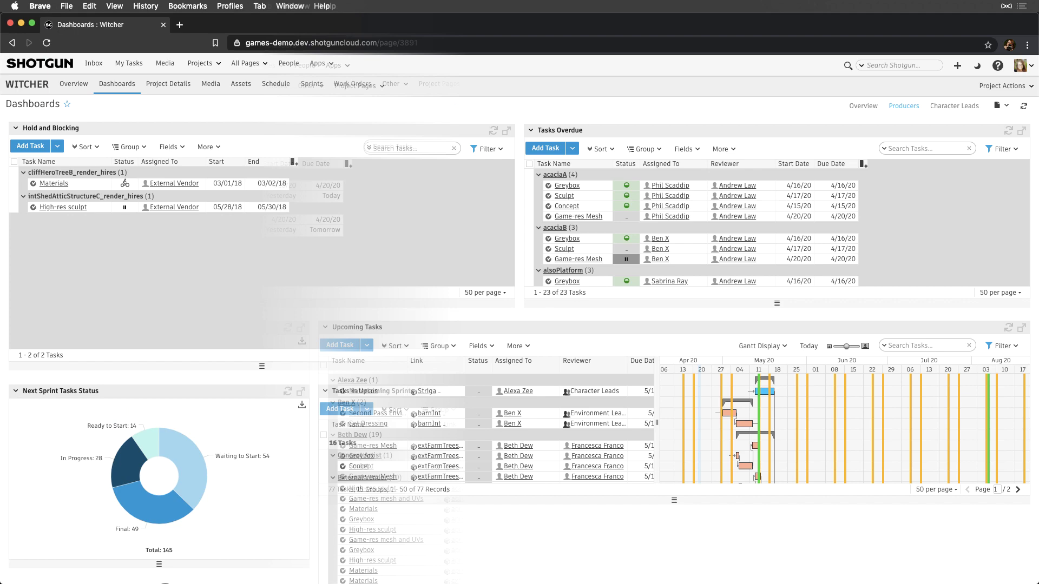
# Scroll through the existing Producers dashboard example
pyautogui.scroll(-10, 519, 347)
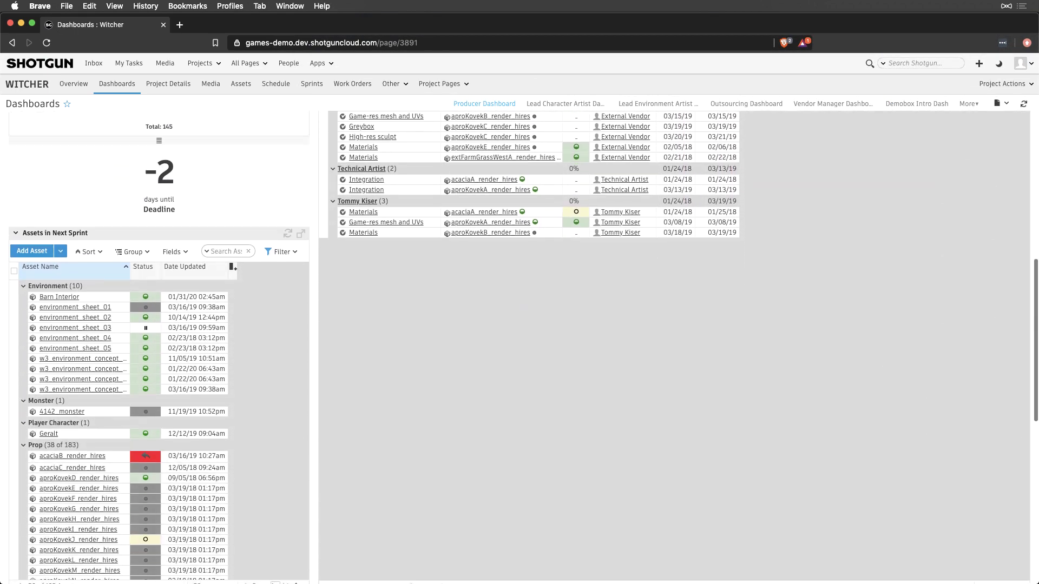
pyautogui.scroll(-4, 519, 346)
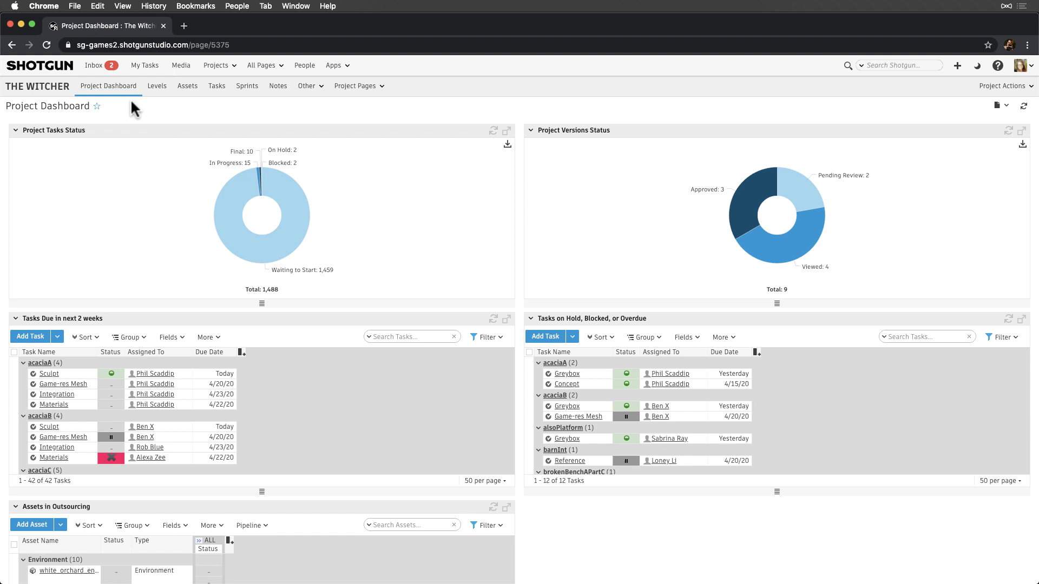
pyautogui.click(281, 67)
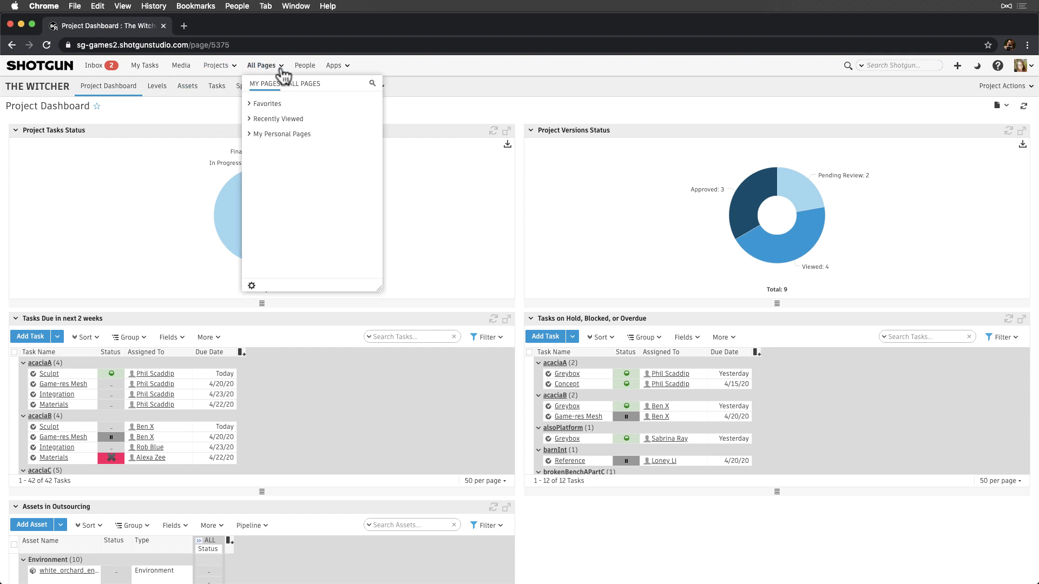
pyautogui.click(252, 285)
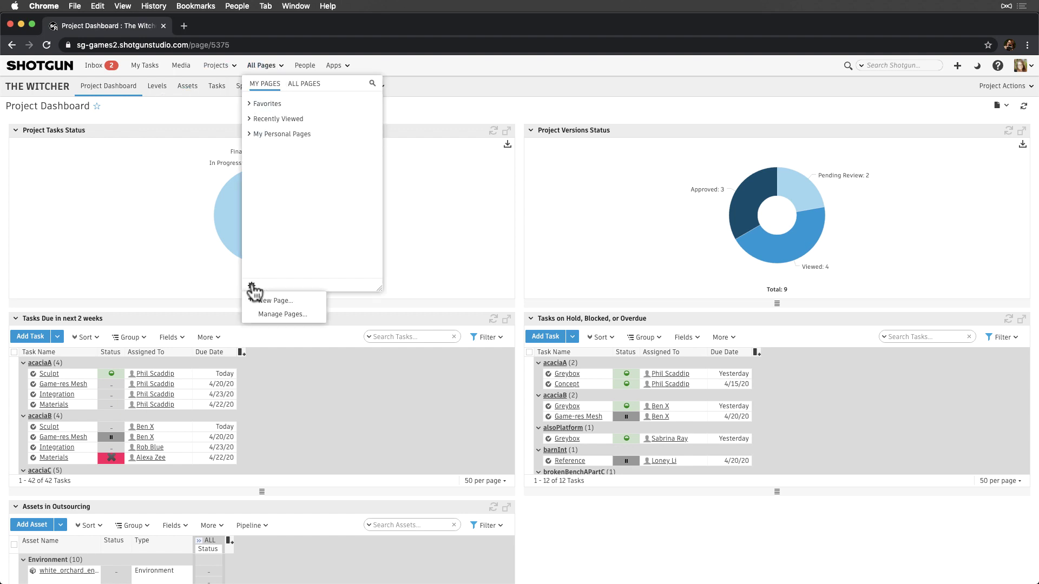
pyautogui.click(290, 305)
pyautogui.click(513, 319)
pyautogui.press('BackSpace')
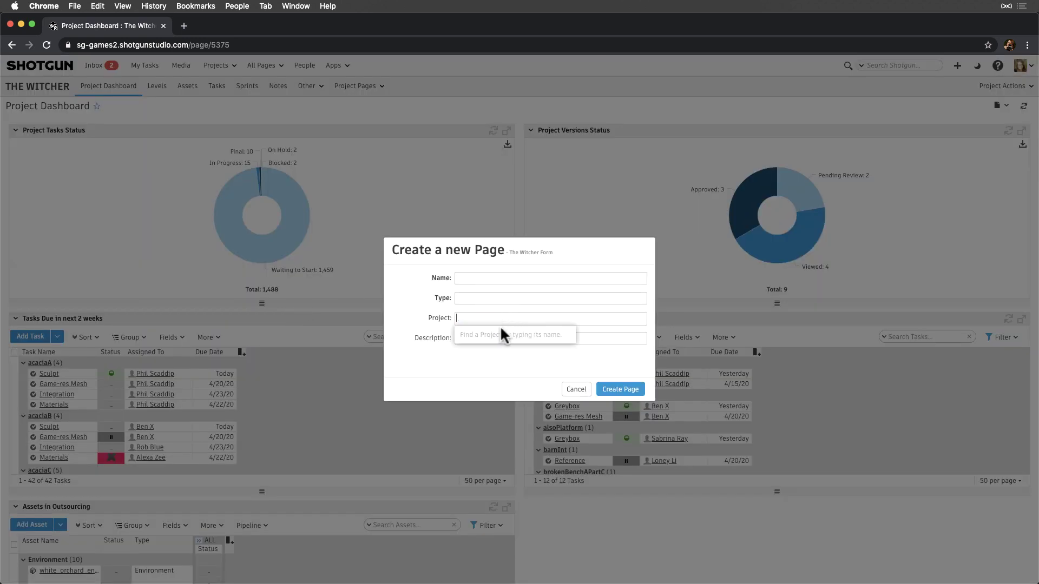
pyautogui.click(481, 363)
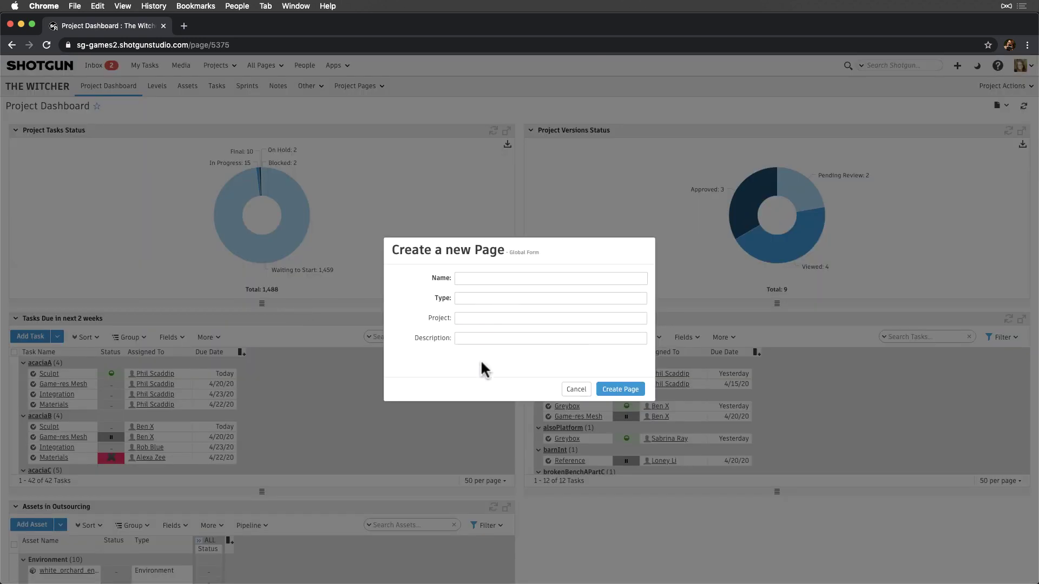
pyautogui.click(575, 389)
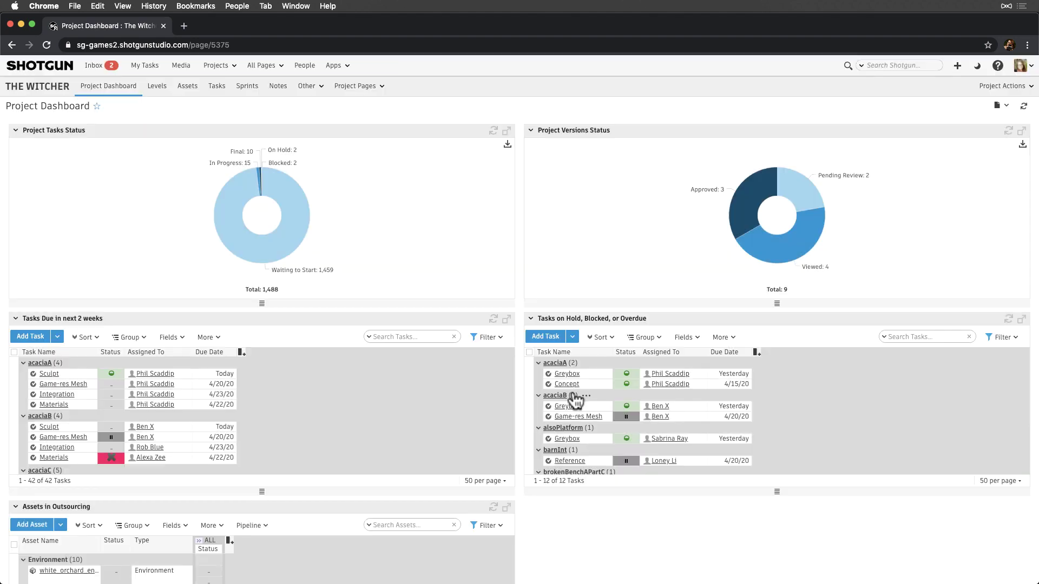
# Put The Witcher Project Dashboard into Design Mode from the page settings menu
pyautogui.click(1000, 105)
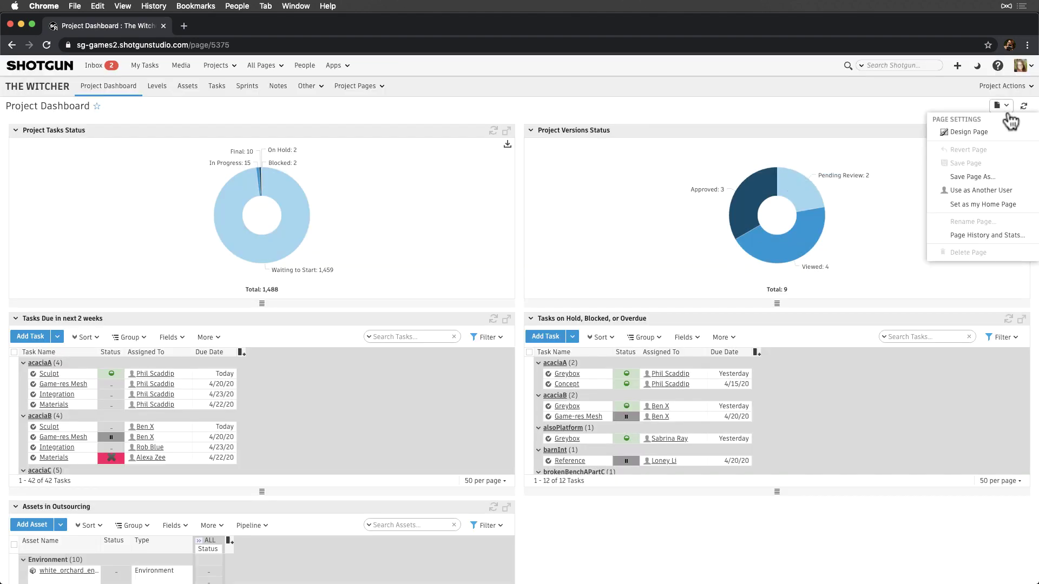
pyautogui.click(981, 137)
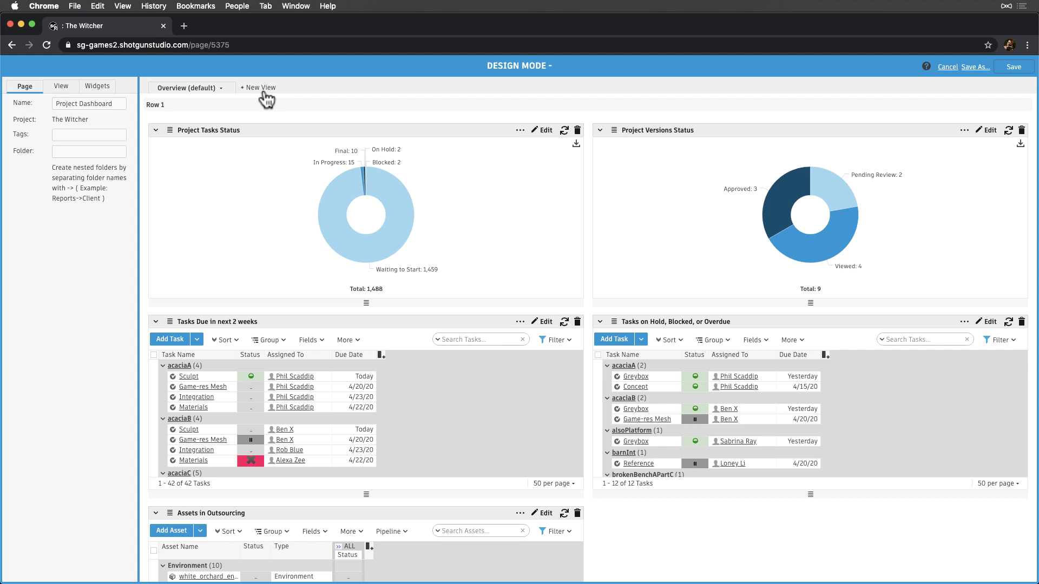
# Create a new Canvas-type view named Producers on the dashboard
pyautogui.click(263, 90)
pyautogui.write('Producers')
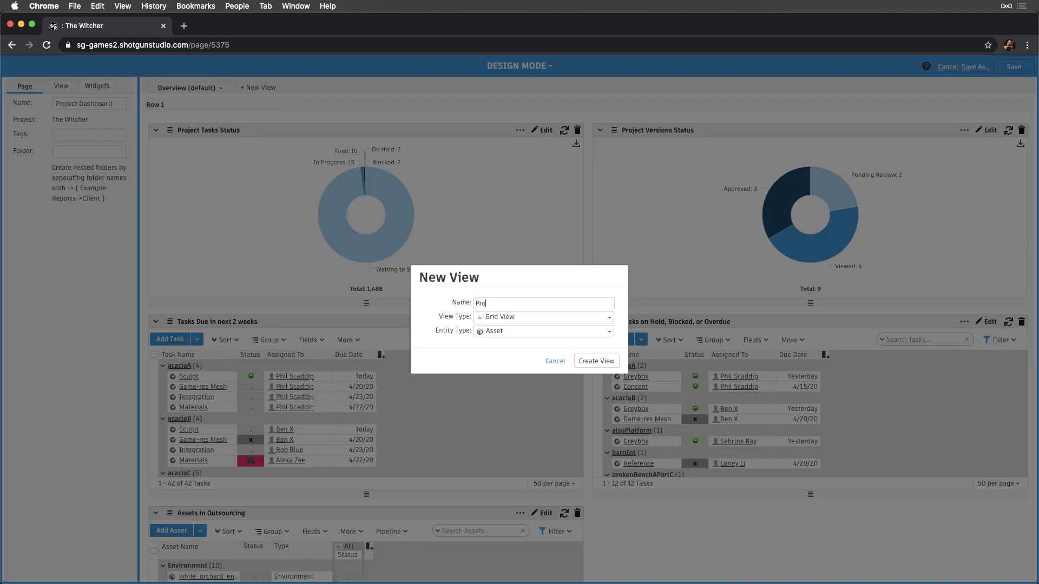
pyautogui.click(566, 322)
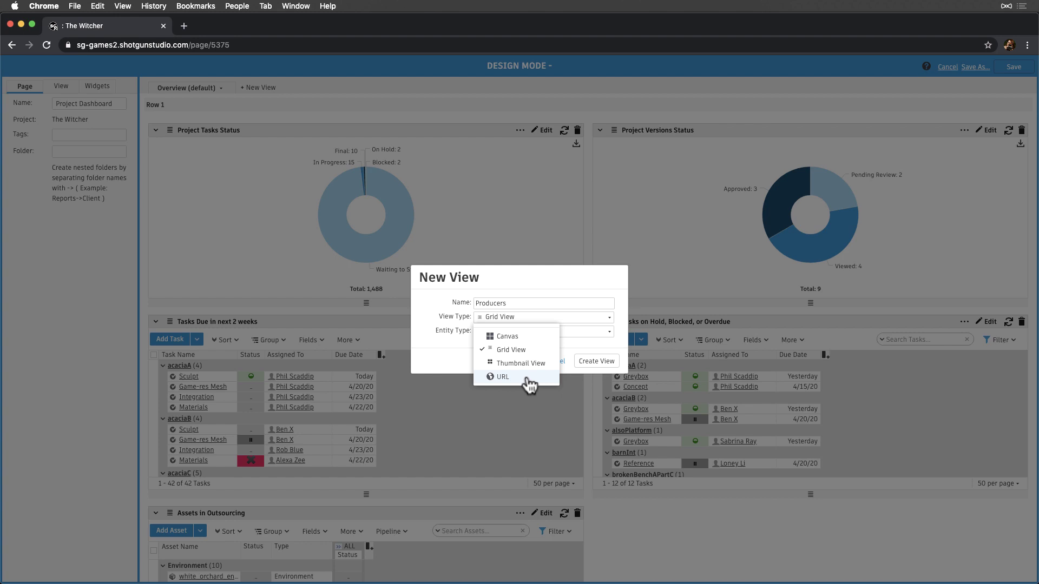
pyautogui.click(522, 336)
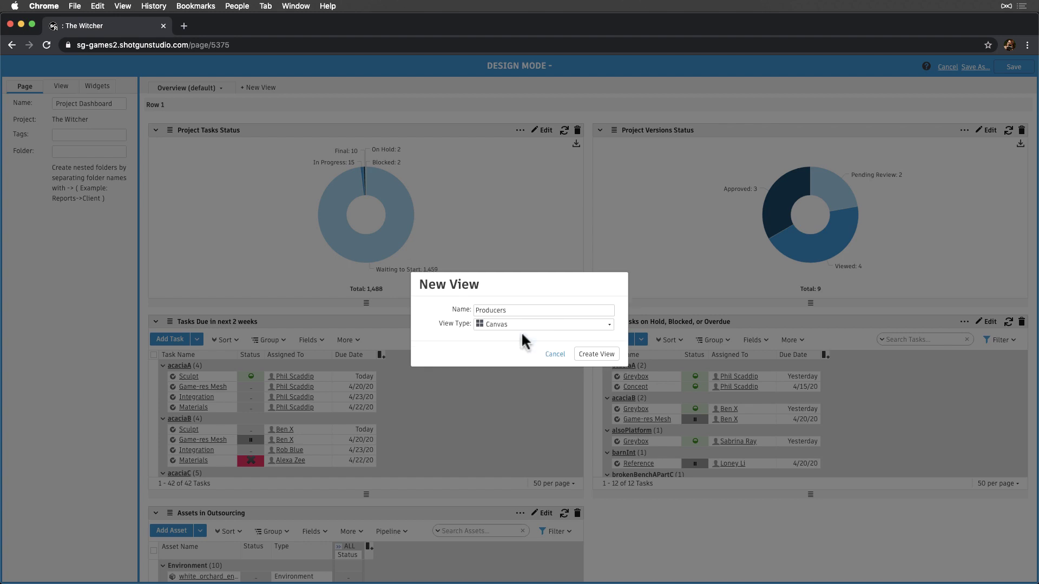
pyautogui.click(596, 355)
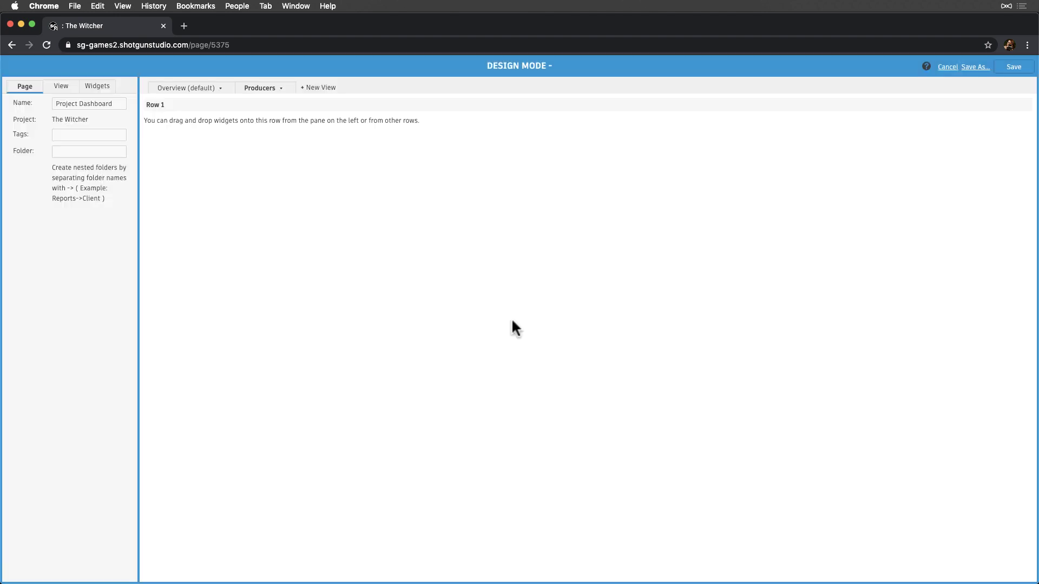
# Hide the Producers view from Artist, Artist - Cut Publisher and Vendor permission groups
pyautogui.click(59, 87)
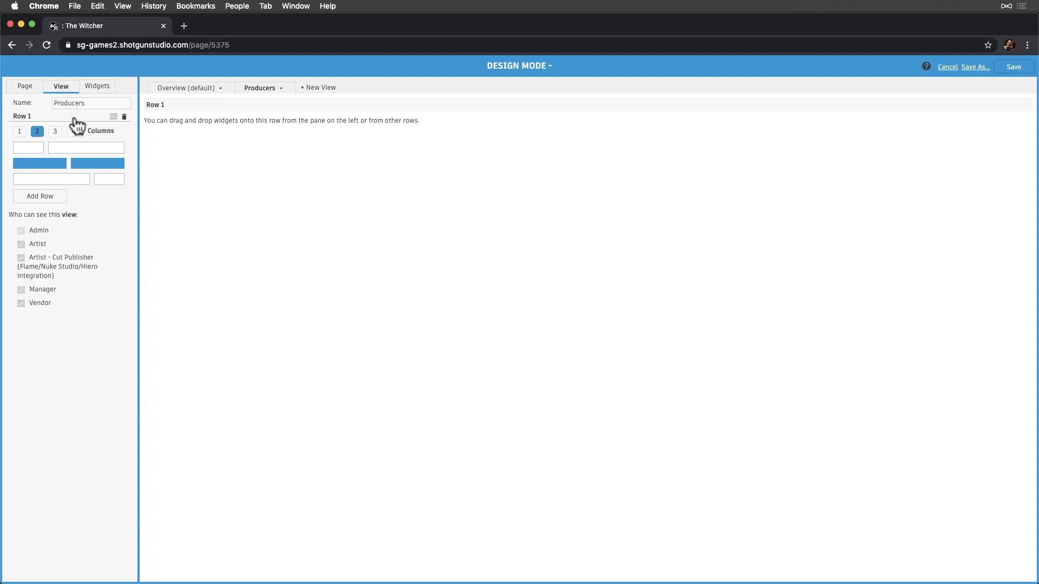
pyautogui.click(21, 244)
pyautogui.click(22, 257)
pyautogui.click(22, 303)
# Place a Grid widget in Row 1 and set it to list Tasks
pyautogui.click(97, 91)
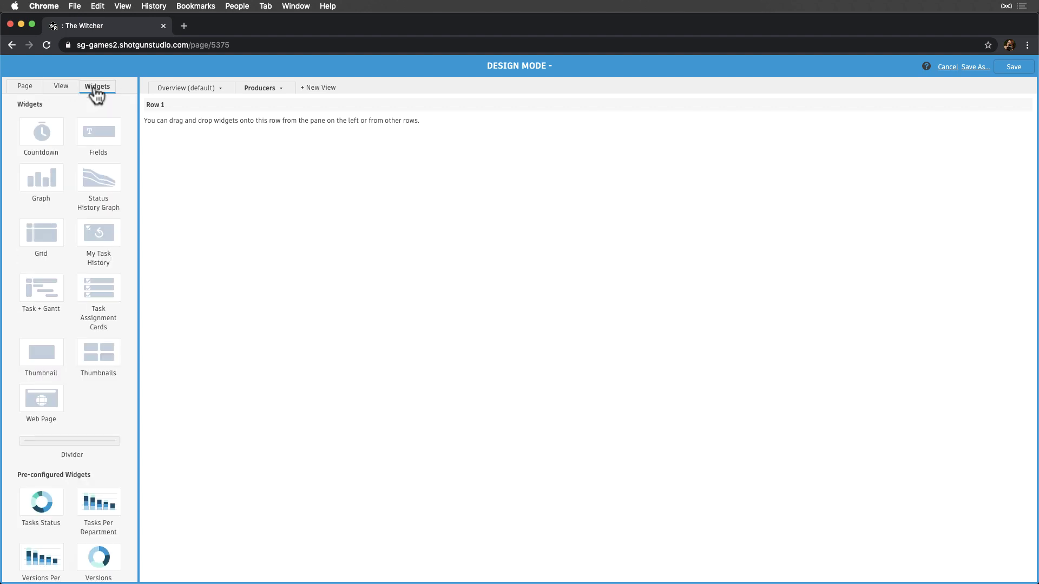
pyautogui.moveTo(39, 232); pyautogui.dragTo(216, 159)
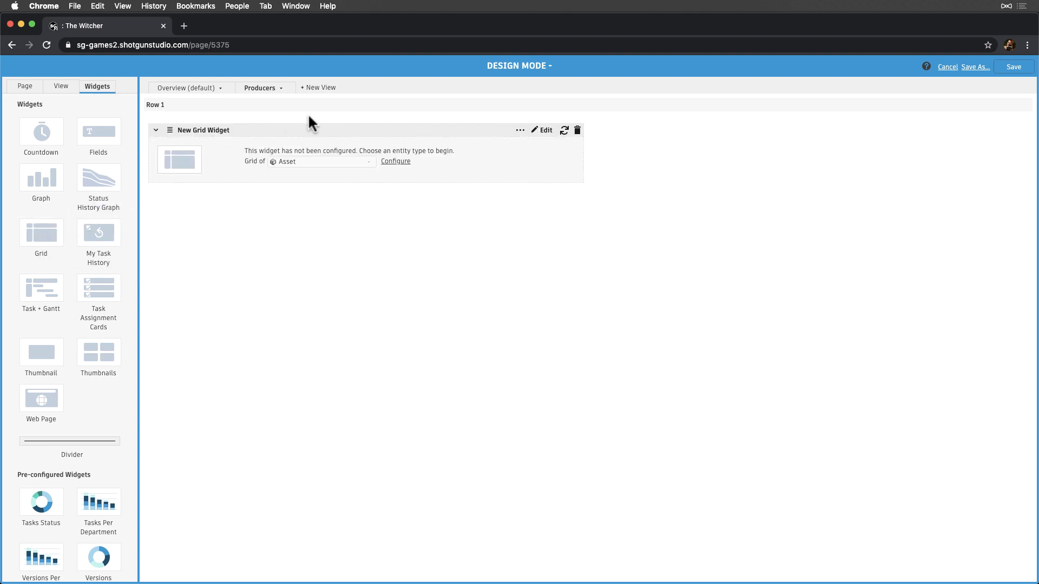
pyautogui.click(371, 163)
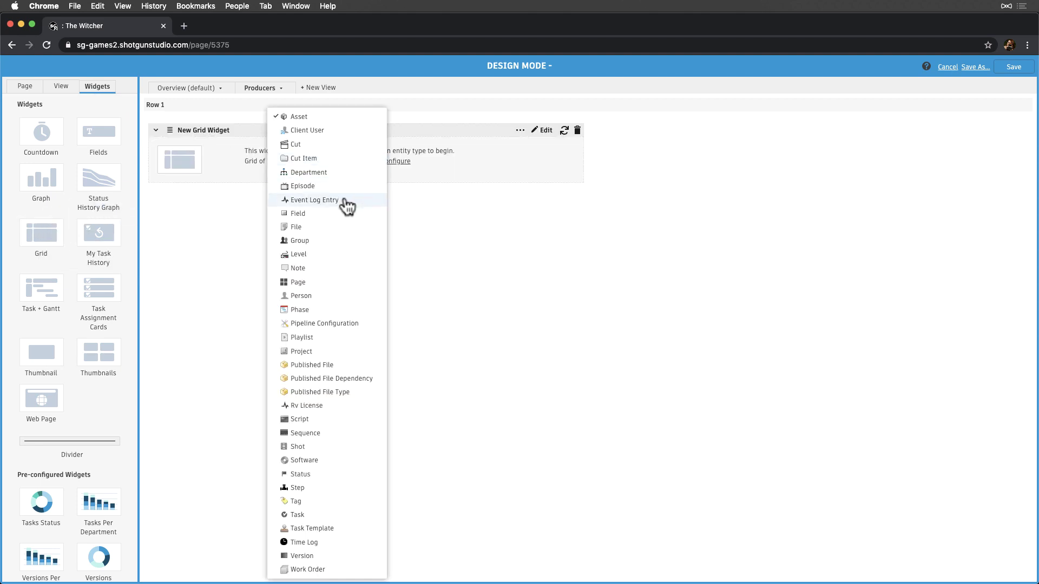
pyautogui.click(337, 515)
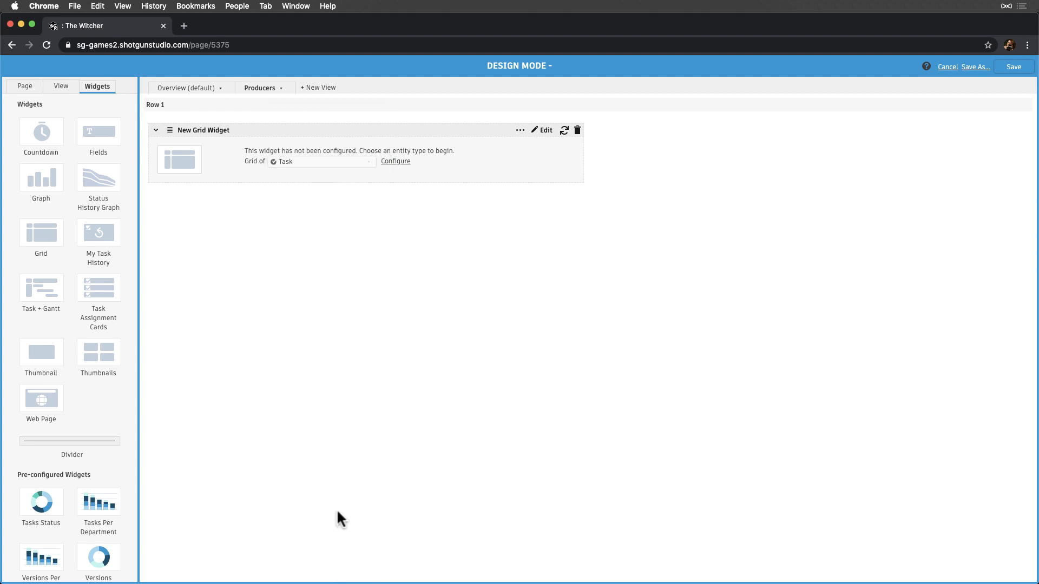
# Title the task grid widget 'Blocked Tasks'
pyautogui.click(395, 161)
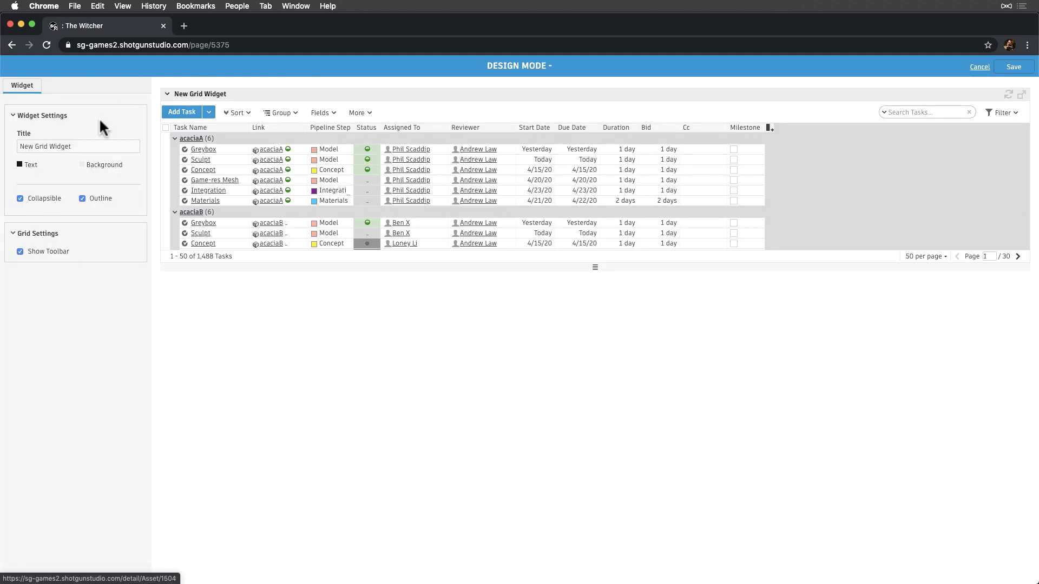
pyautogui.tripleClick(100, 146)
pyautogui.write('Blocked Tasks')
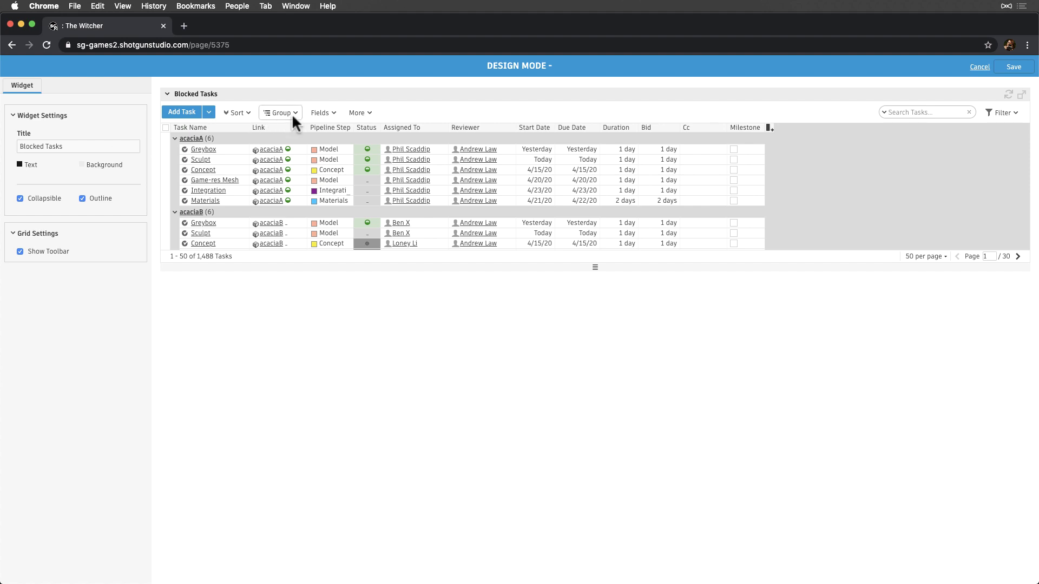
# Remove the Duration, Link, Milestone and Pipeline Step columns from the grid
pyautogui.click(324, 113)
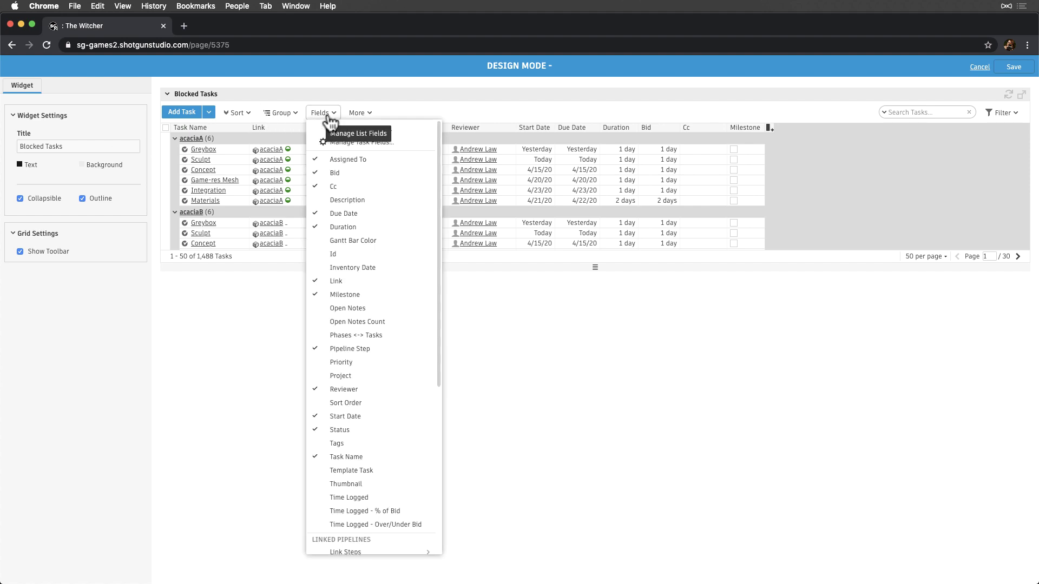
pyautogui.click(395, 129)
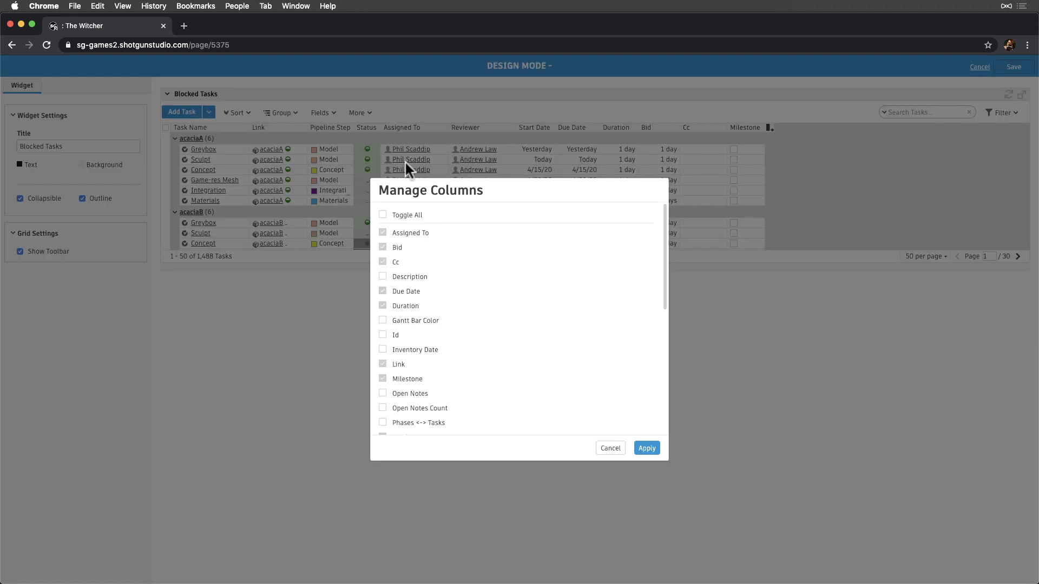
pyautogui.click(382, 306)
pyautogui.scroll(-3, 383, 309)
pyautogui.click(383, 292)
pyautogui.click(382, 301)
pyautogui.scroll(-5, 388, 346)
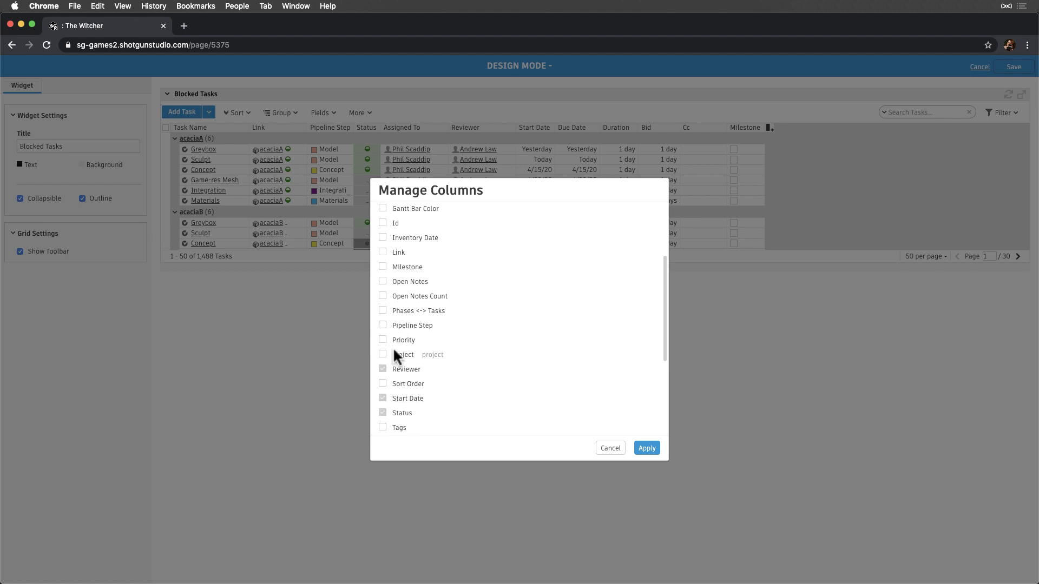
pyautogui.click(648, 448)
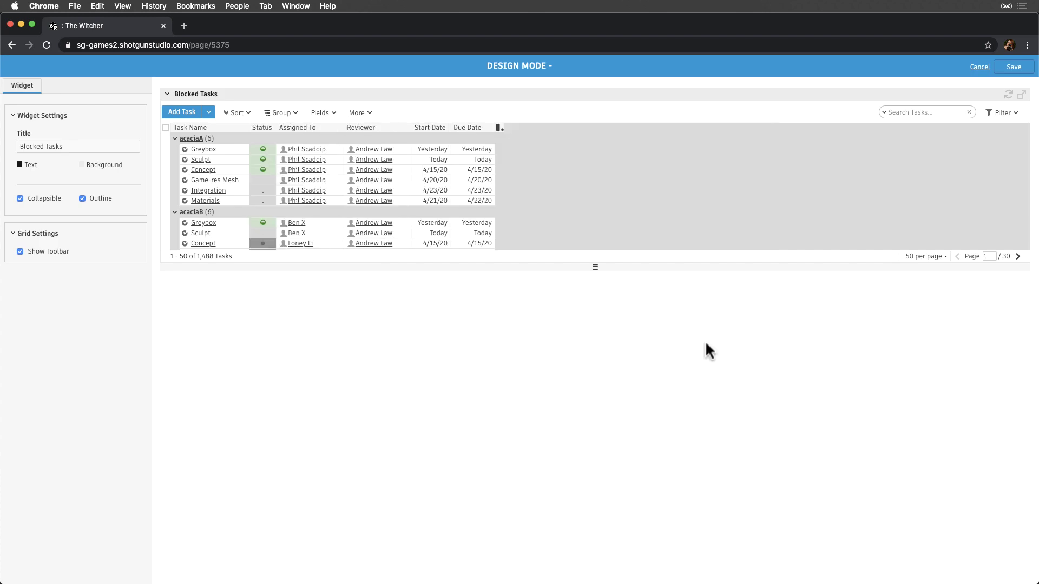
# Add a Status is On Hold or Blocked condition to the Blocked Tasks filter, leaving 4 tasks
pyautogui.click(1001, 113)
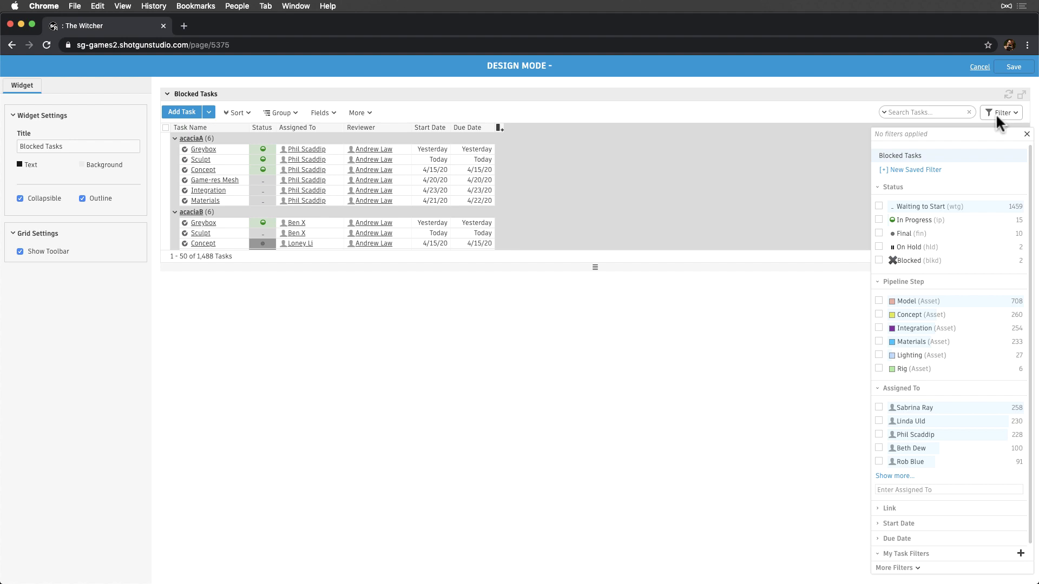
pyautogui.click(1010, 156)
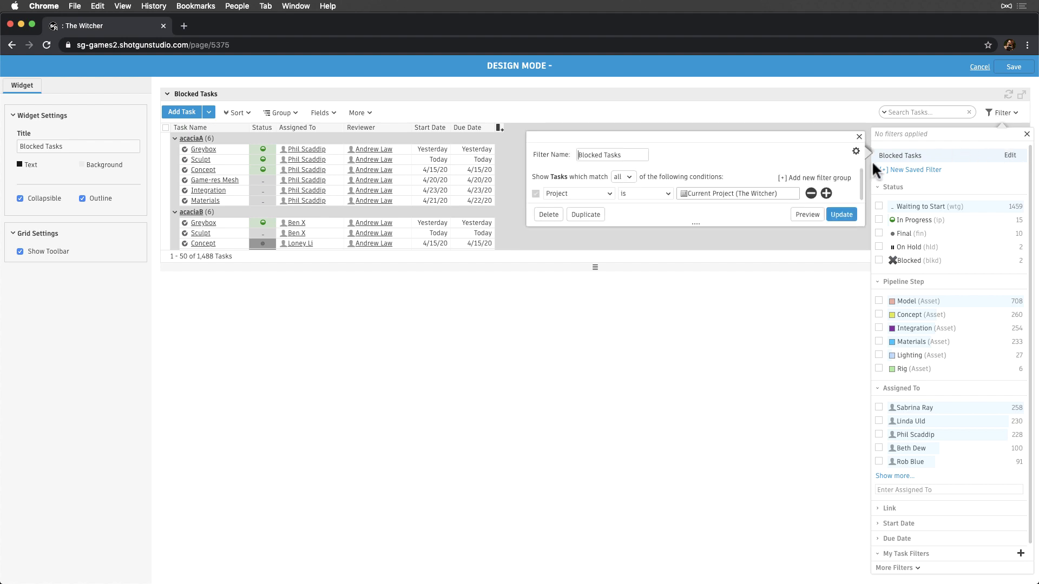
pyautogui.click(826, 194)
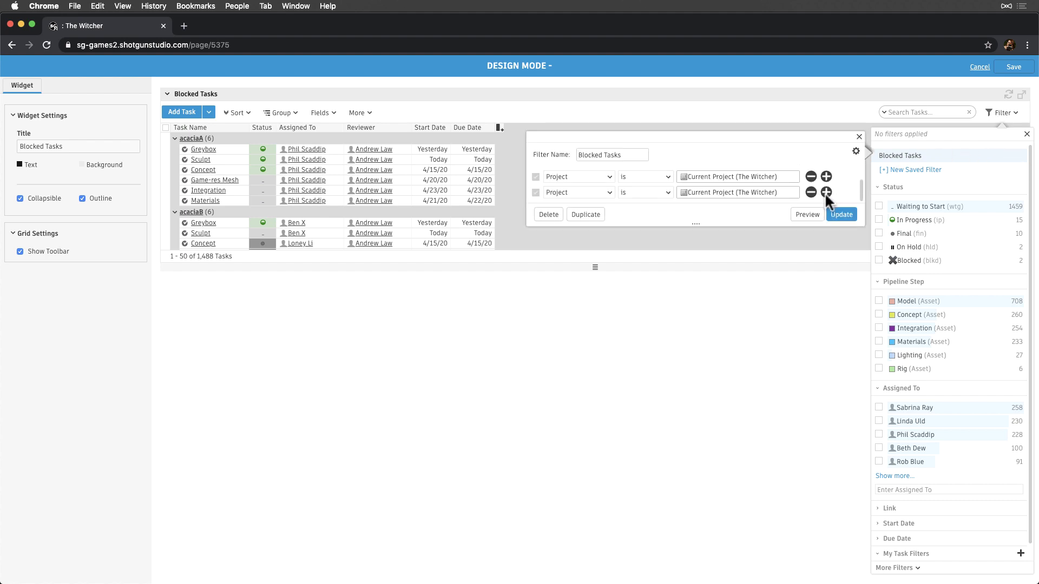
pyautogui.click(610, 195)
pyautogui.click(607, 448)
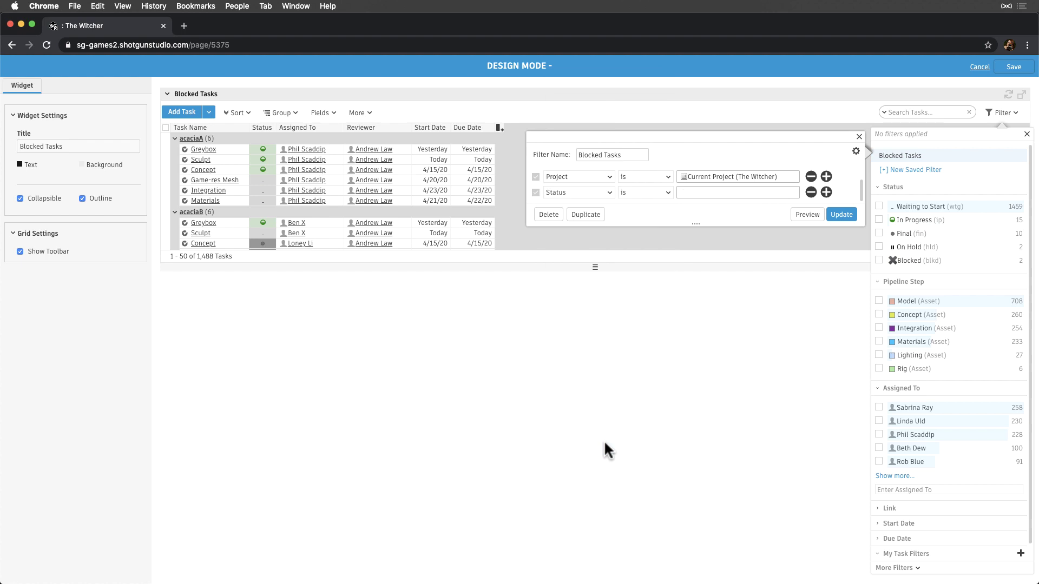
pyautogui.click(698, 193)
pyautogui.click(726, 271)
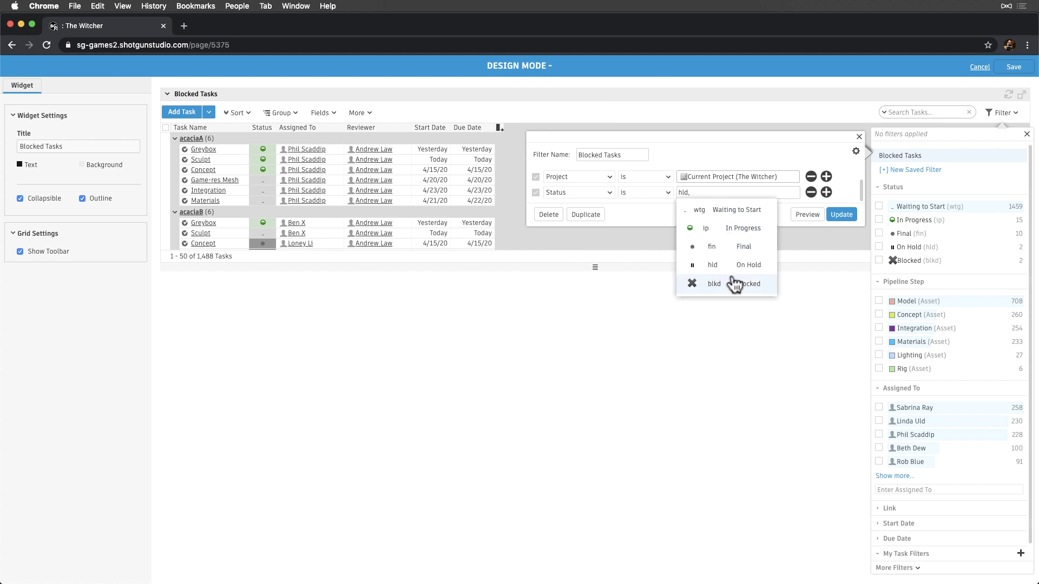
pyautogui.click(730, 284)
pyautogui.click(804, 215)
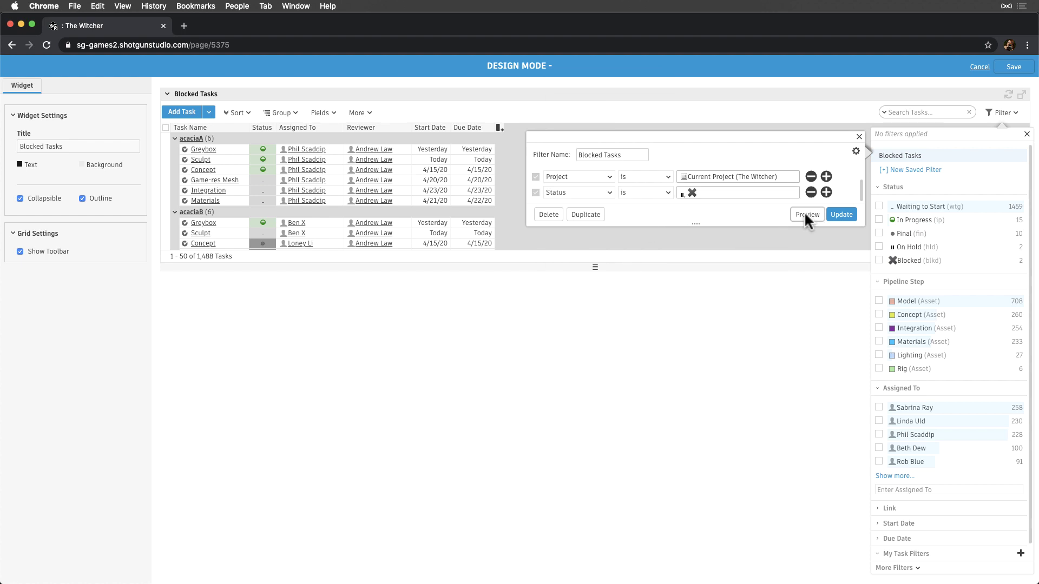
pyautogui.click(842, 215)
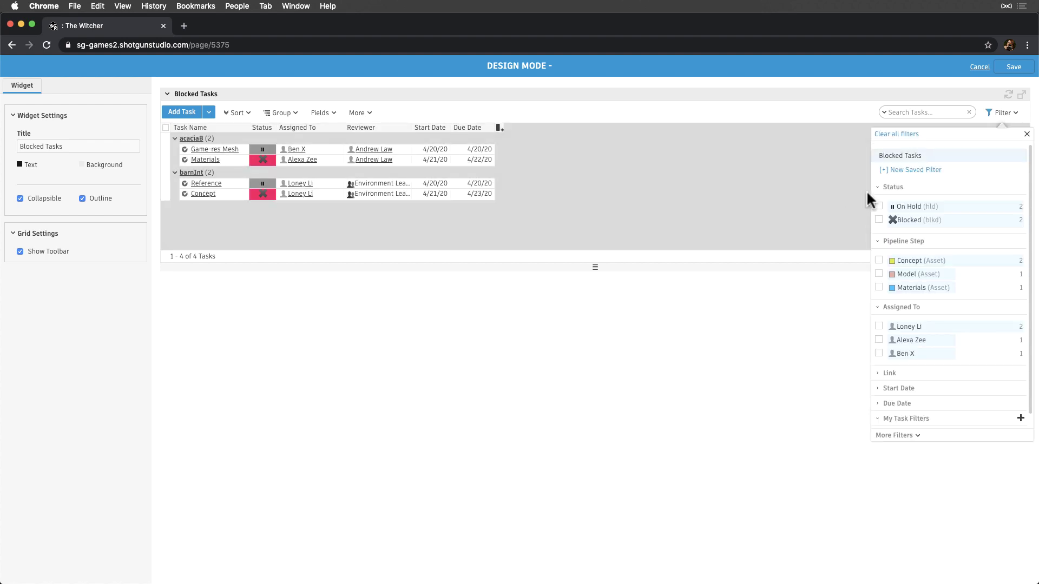
pyautogui.click(991, 126)
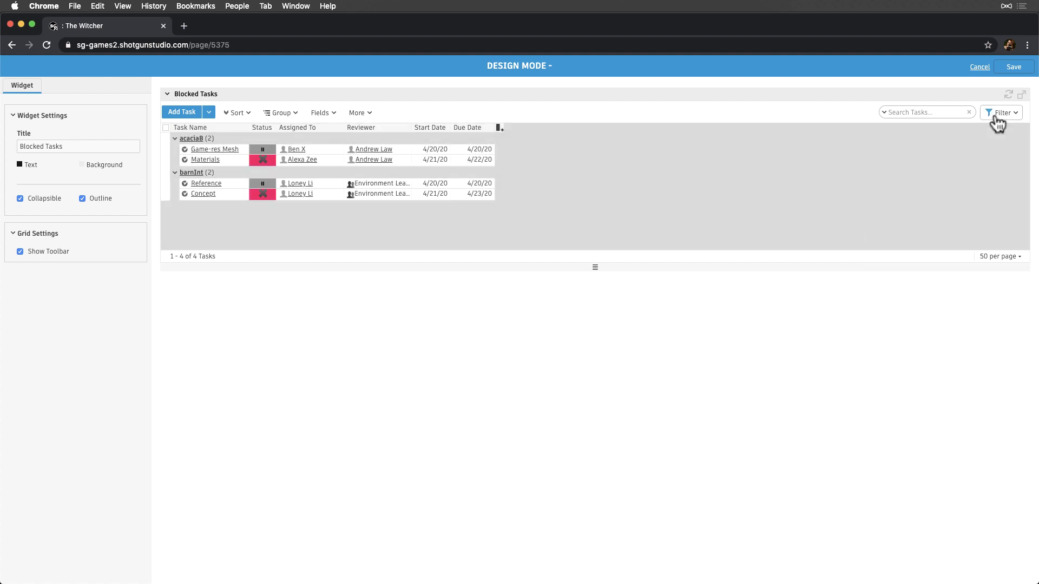
# Save the Blocked Tasks widget and the page, then re-enter Design Mode
pyautogui.click(1012, 70)
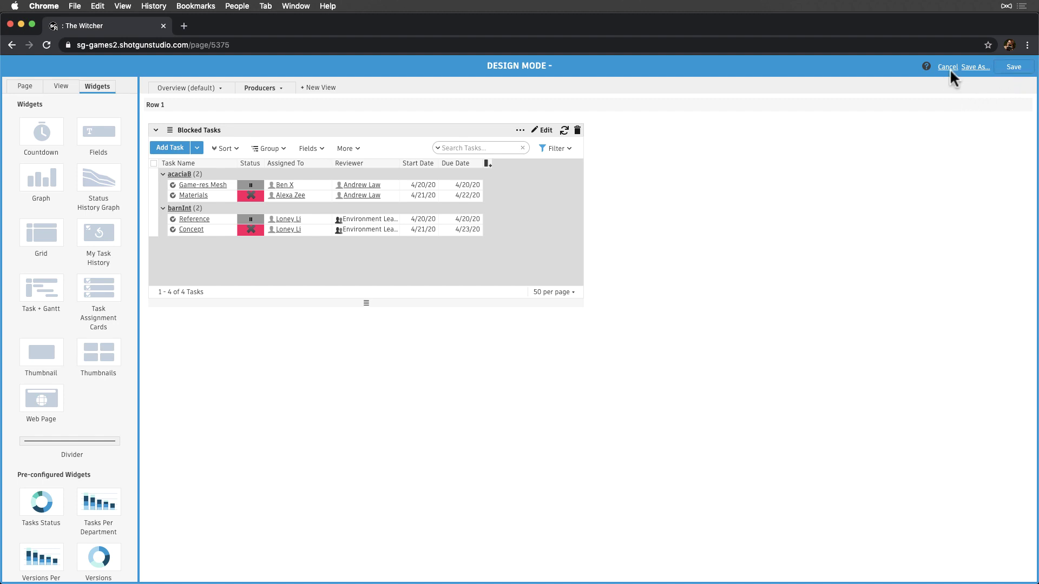
pyautogui.click(1013, 68)
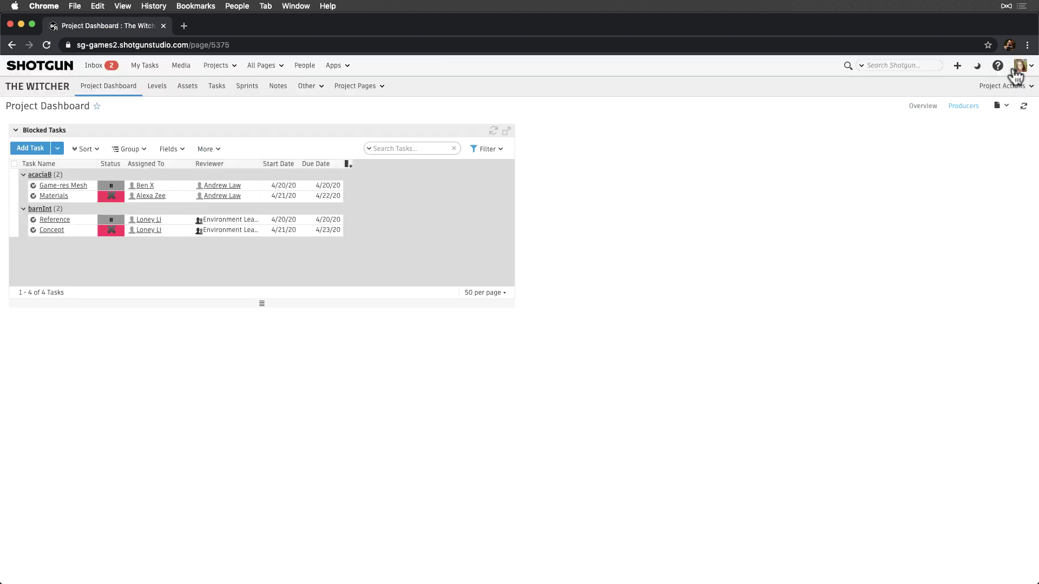
pyautogui.click(1000, 106)
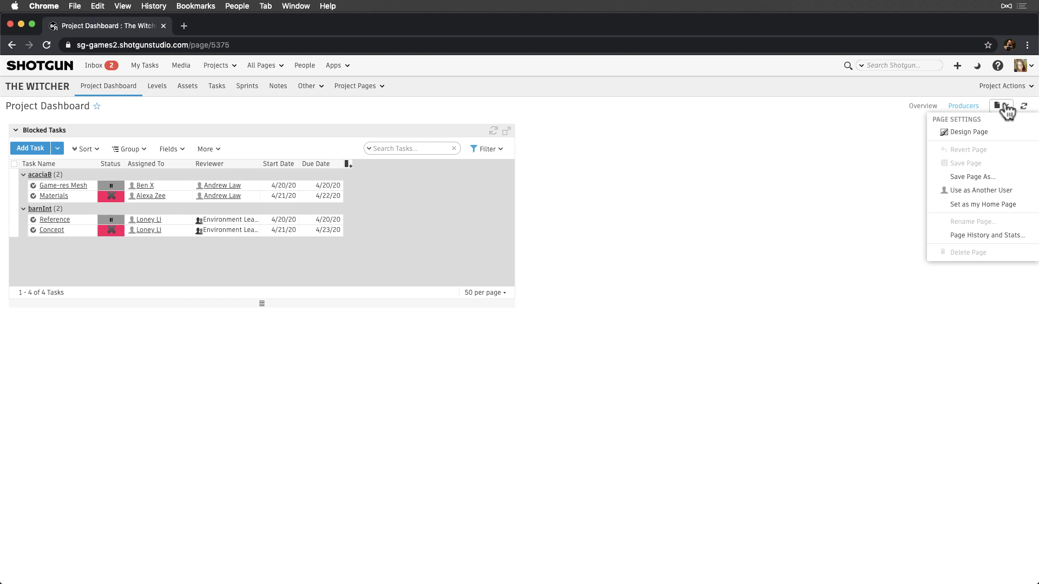
pyautogui.click(980, 132)
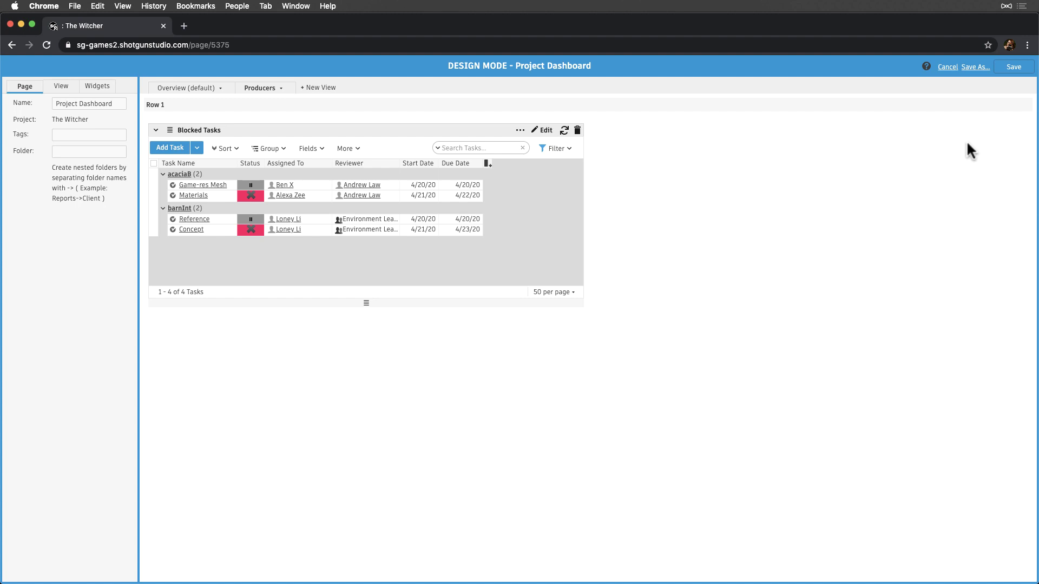
# Duplicate the Blocked Tasks widget and retitle the copy Tasks Overdue
pyautogui.click(520, 131)
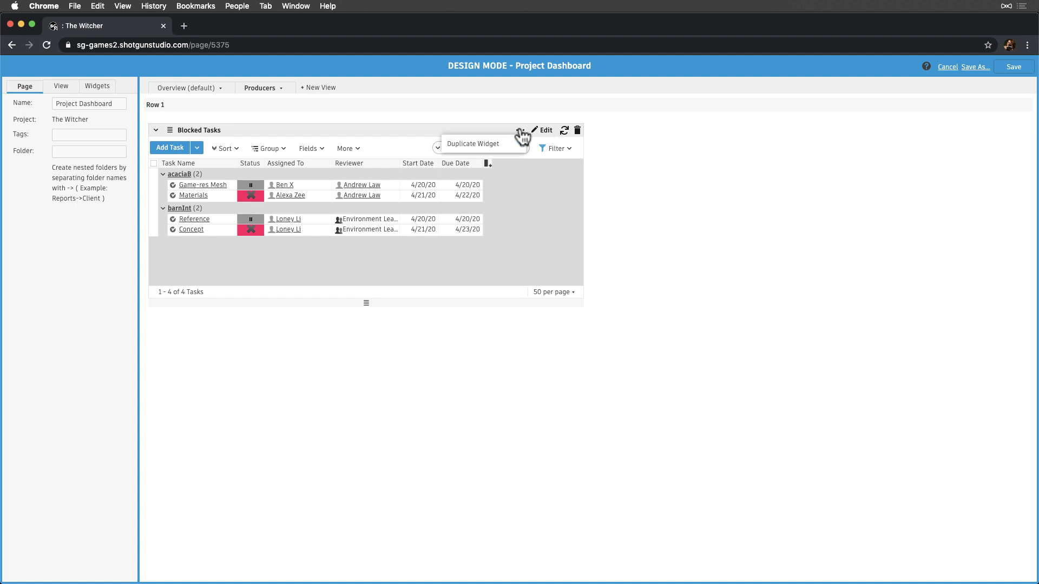
pyautogui.click(501, 145)
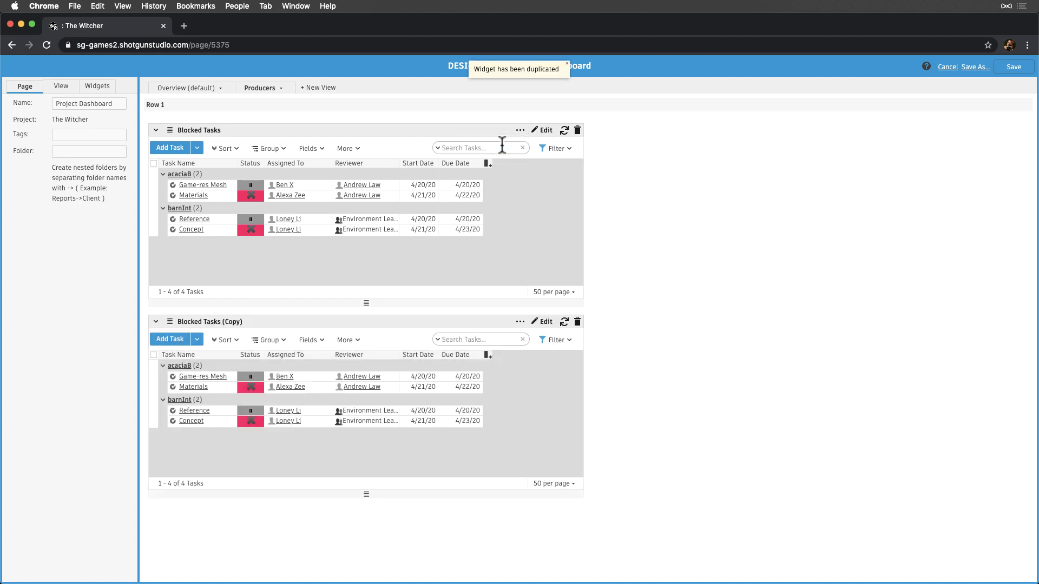
pyautogui.click(543, 322)
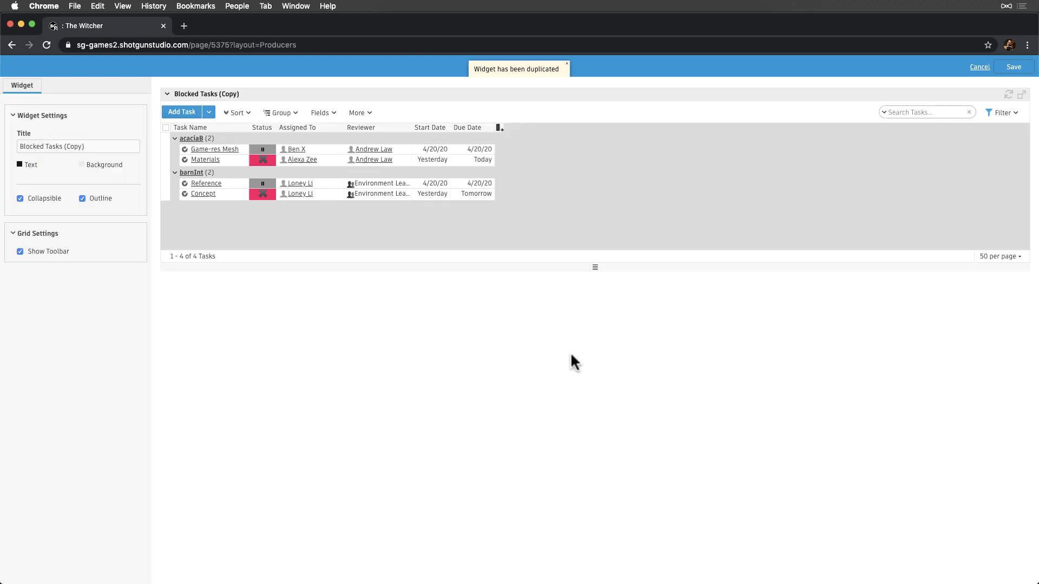
pyautogui.tripleClick(44, 146)
pyautogui.write('Tasks Overdue')
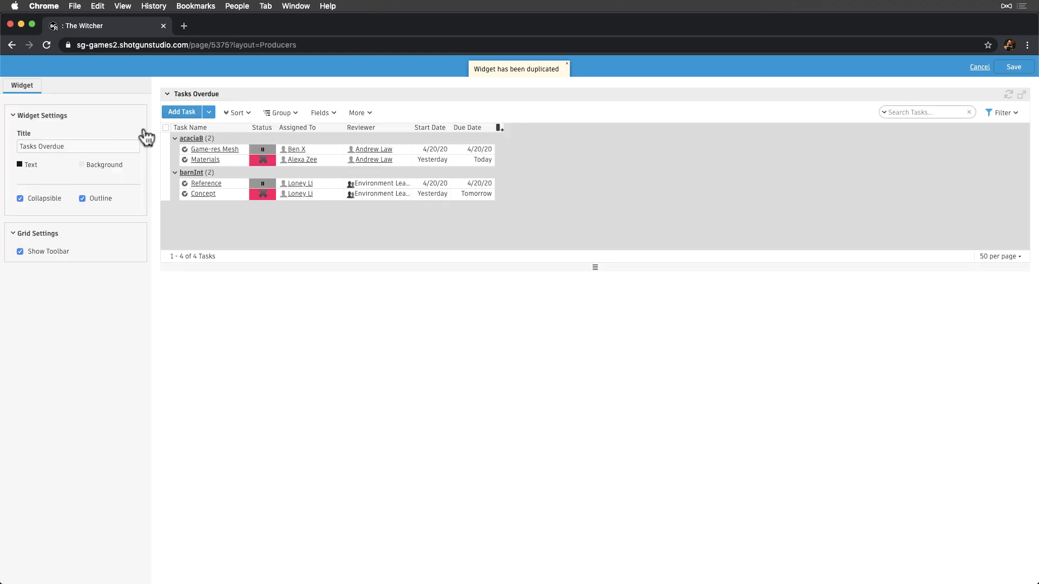
# Rename the copy's filter to Tasks Overdue and change its Status condition to is not Final
pyautogui.click(1002, 113)
pyautogui.click(1009, 156)
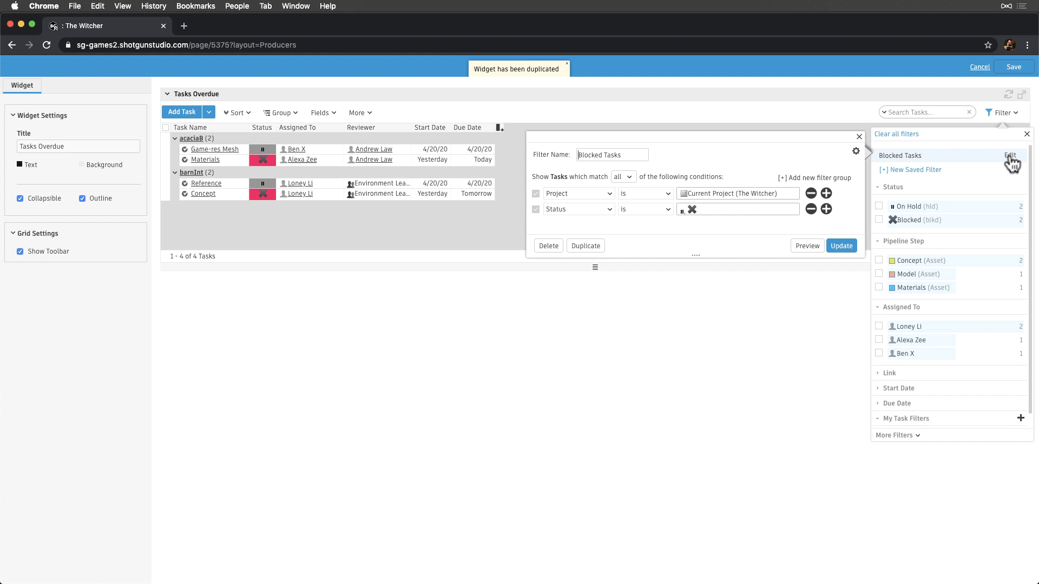
pyautogui.tripleClick(606, 155)
pyautogui.write('Tasks Overdue')
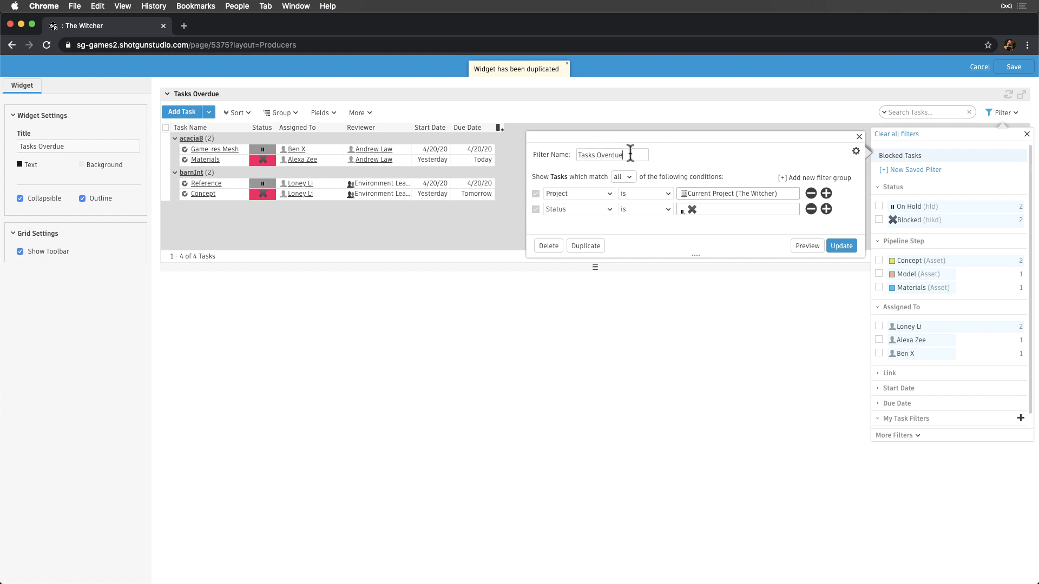
pyautogui.click(644, 210)
pyautogui.click(645, 232)
pyautogui.click(692, 209)
pyautogui.press('BackSpace')
pyautogui.press('BackSpace')
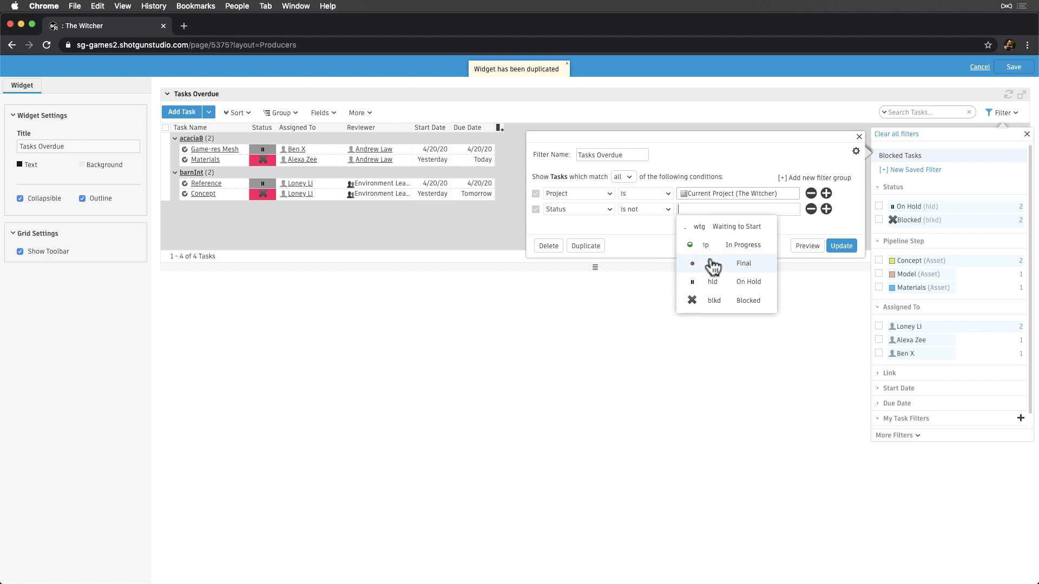
pyautogui.click(712, 264)
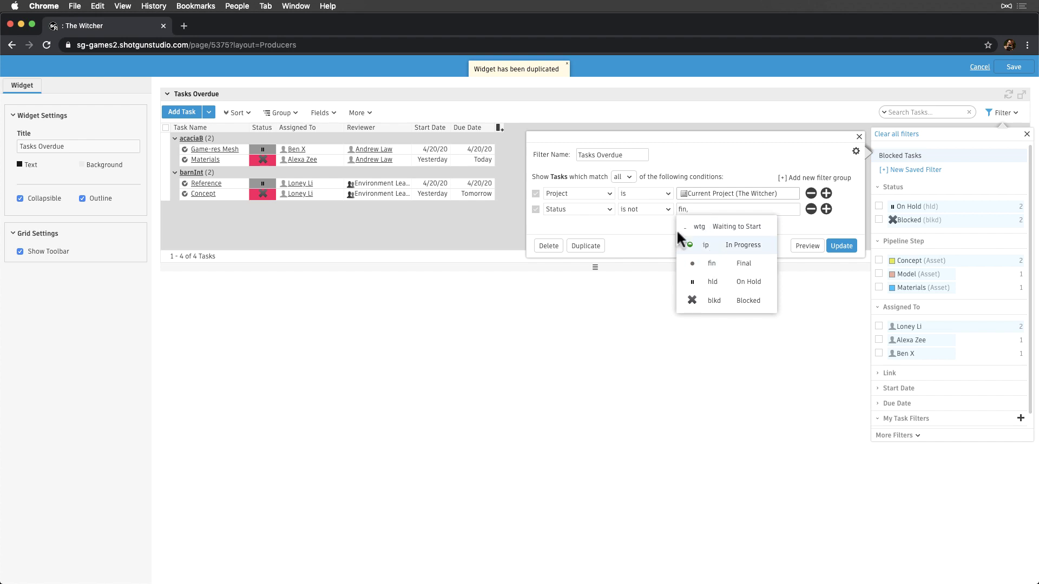
# Add a Due Date is before Today condition and update the filter, listing 10 tasks
pyautogui.click(826, 209)
pyautogui.click(608, 225)
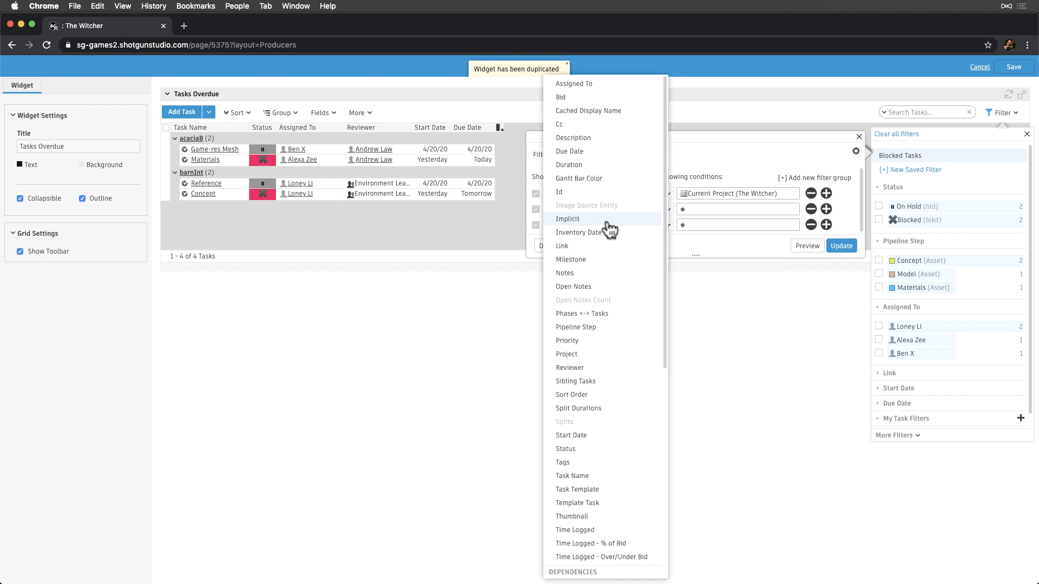
pyautogui.click(596, 151)
pyautogui.click(658, 224)
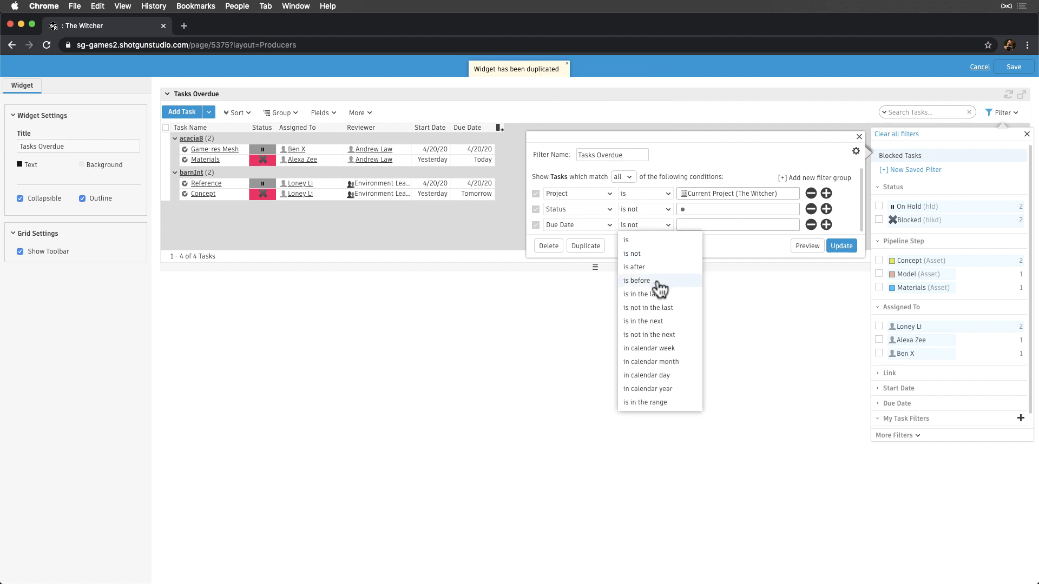
pyautogui.click(658, 282)
pyautogui.click(687, 225)
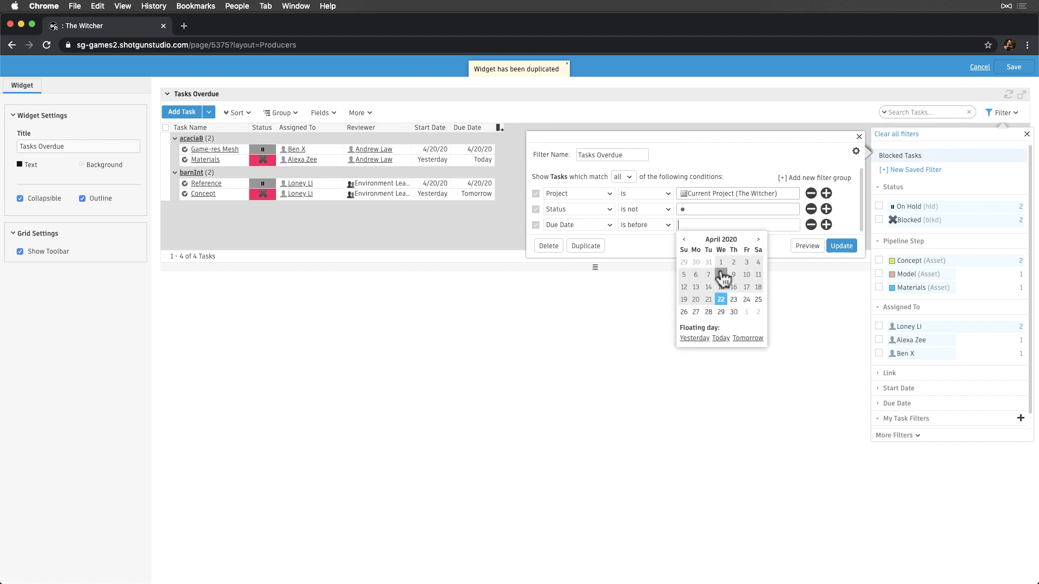
pyautogui.click(721, 337)
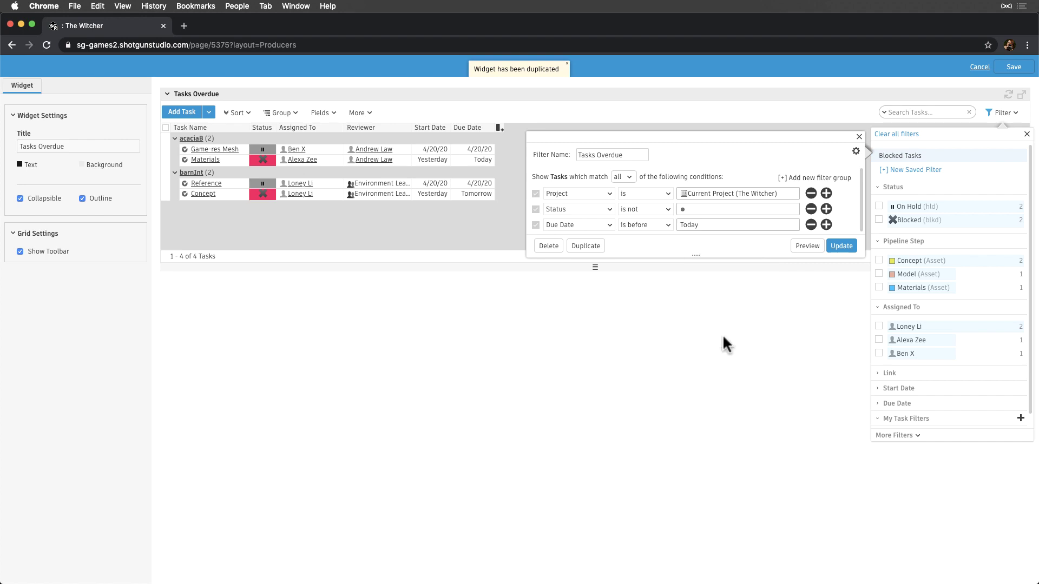
pyautogui.click(841, 246)
# Save the Tasks Overdue widget and the page, then re-enter Design Mode
pyautogui.click(1010, 69)
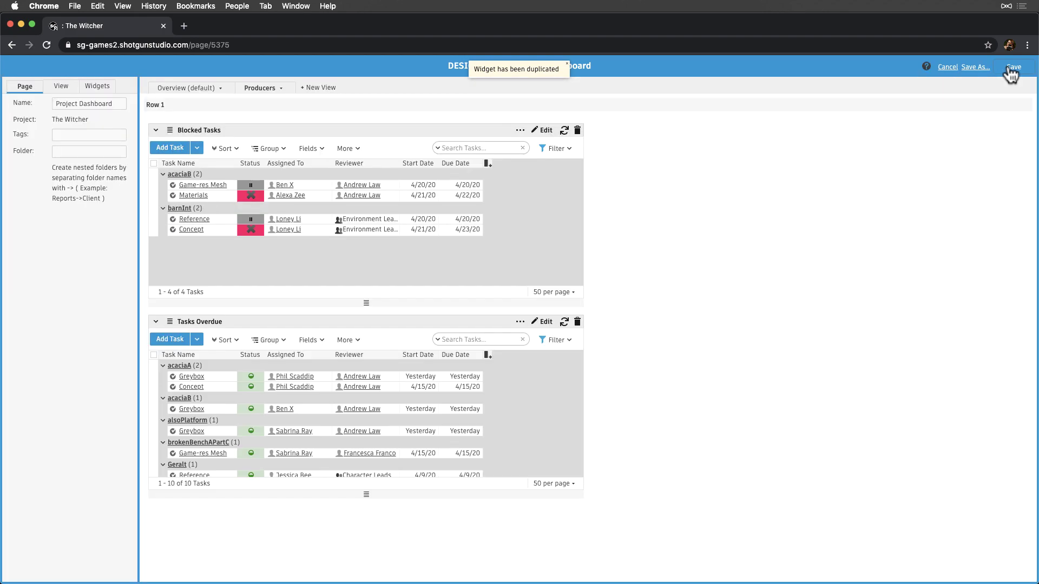
pyautogui.click(1014, 66)
pyautogui.click(1006, 108)
pyautogui.click(990, 132)
# Add a Task + Gantt widget below Tasks Overdue, titled Upcoming Tasks
pyautogui.click(106, 88)
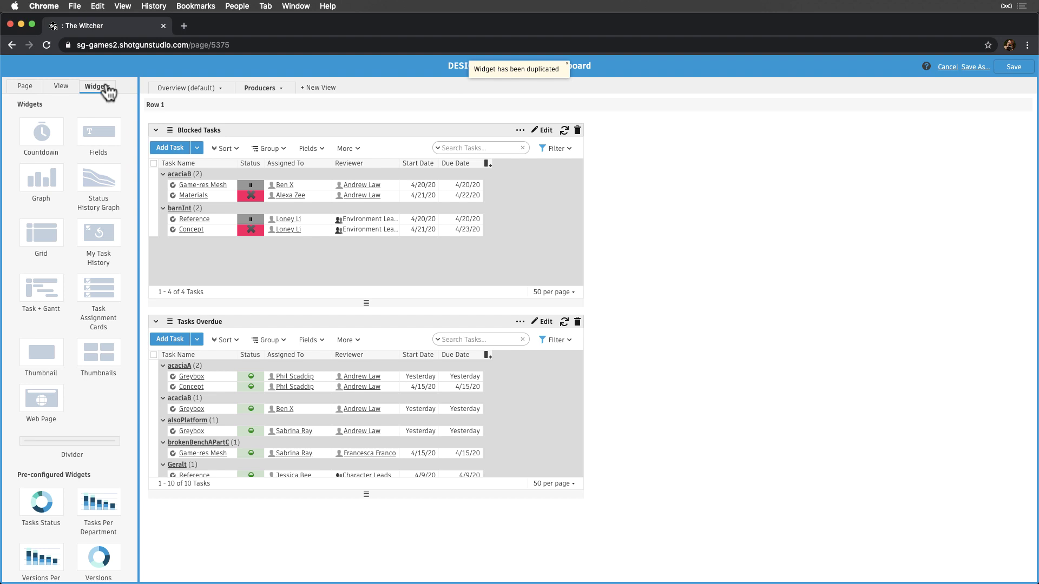
pyautogui.moveTo(32, 288); pyautogui.dragTo(189, 523)
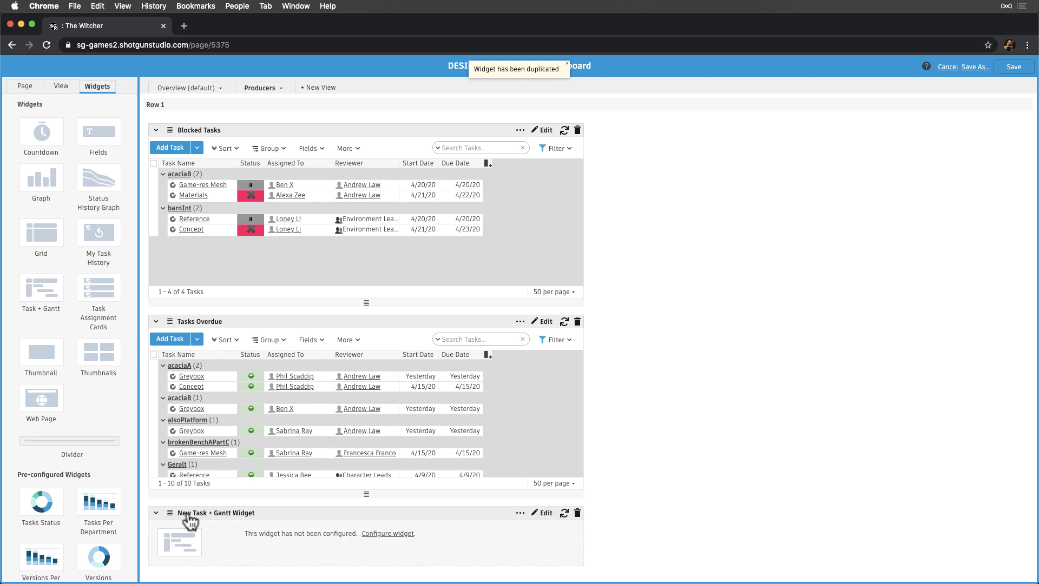
pyautogui.click(373, 533)
pyautogui.tripleClick(56, 146)
pyautogui.write('Upcoming Tasks')
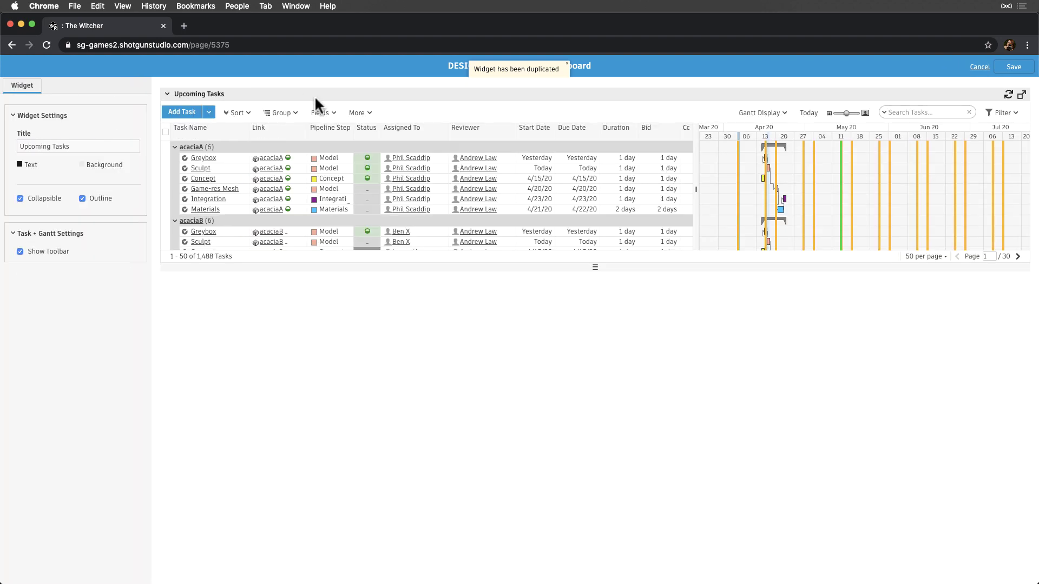
# Trim the Upcoming Tasks columns and group its tasks by Assigned To
pyautogui.click(320, 113)
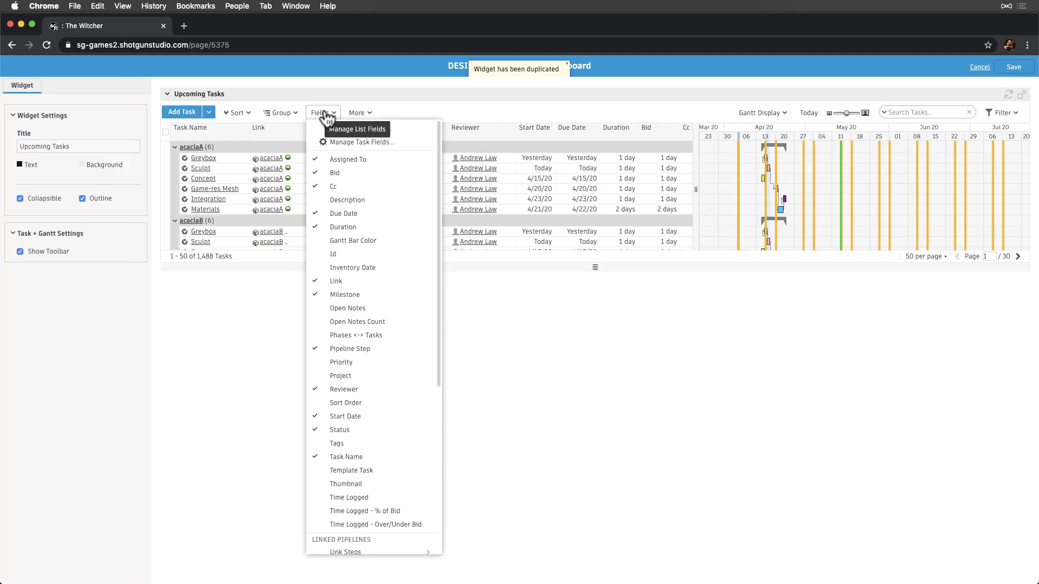
pyautogui.click(399, 130)
pyautogui.scroll(-10, 383, 280)
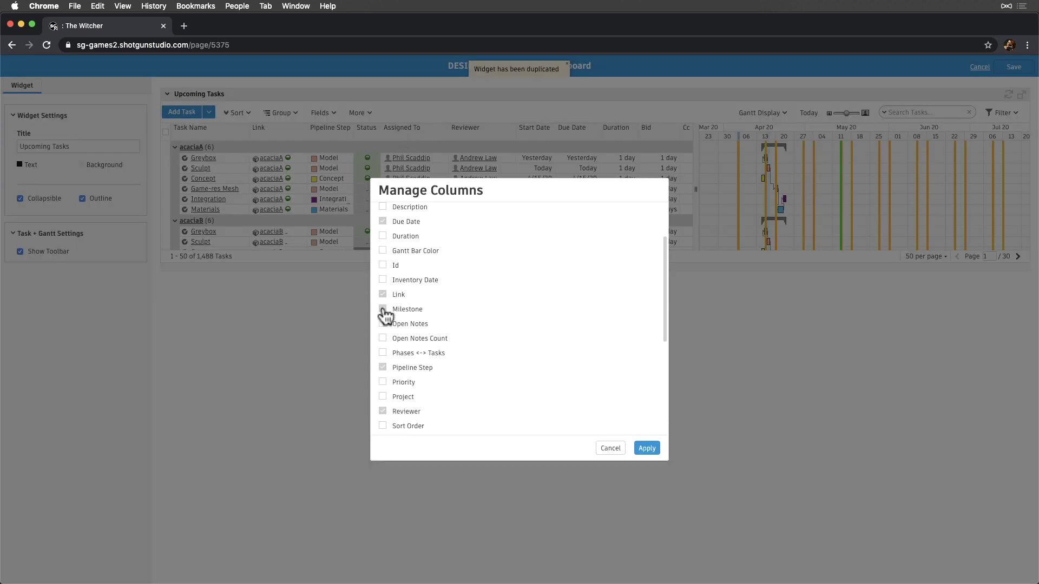
pyautogui.scroll(10, 407, 390)
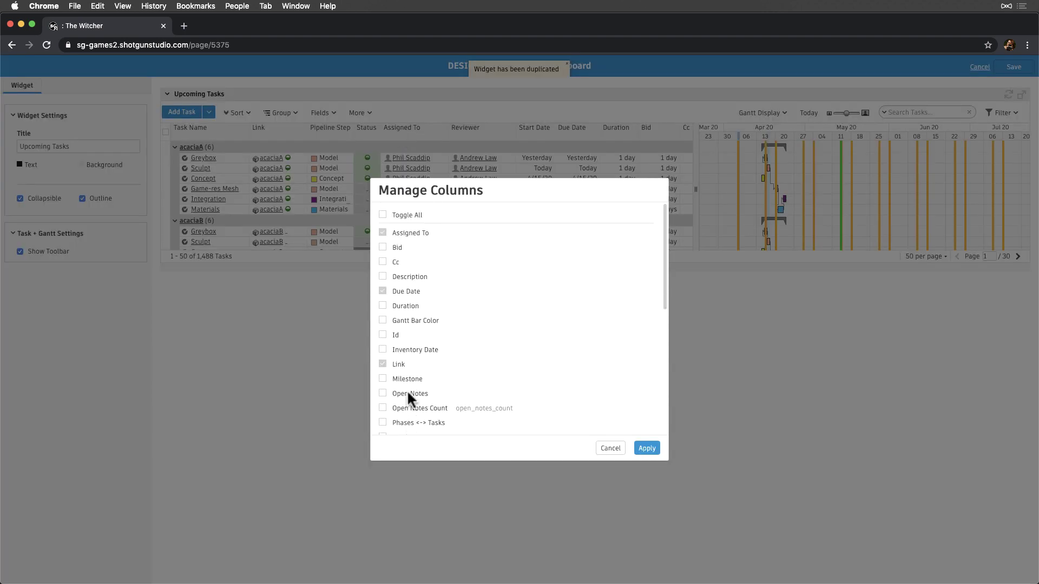
pyautogui.click(647, 448)
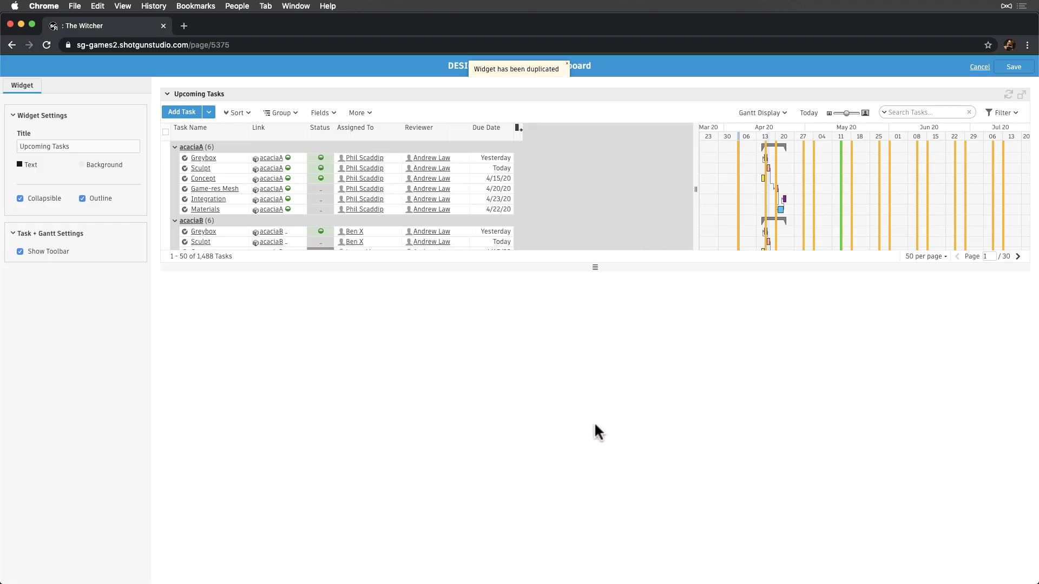
pyautogui.click(285, 113)
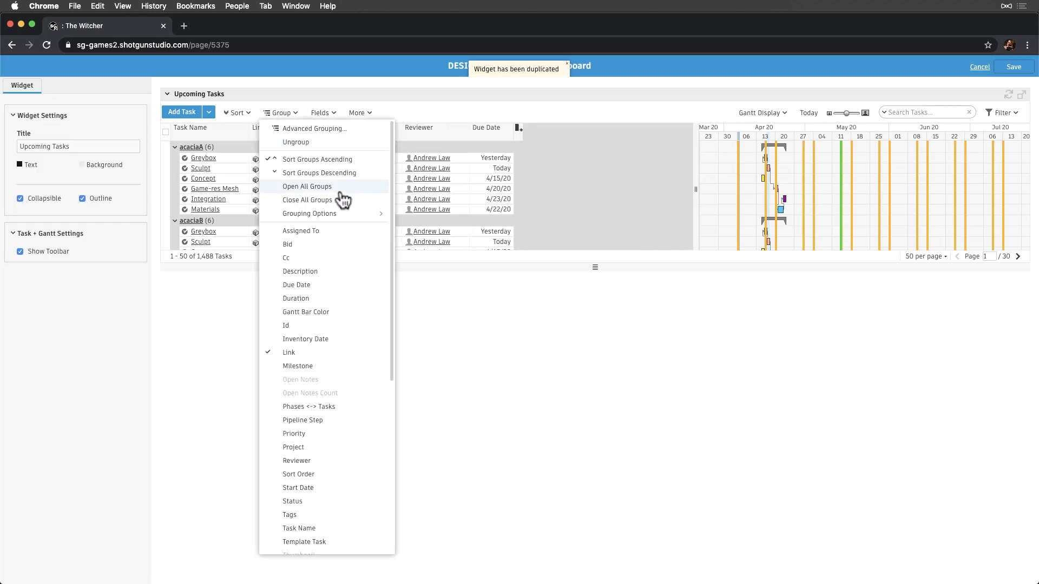
pyautogui.click(301, 231)
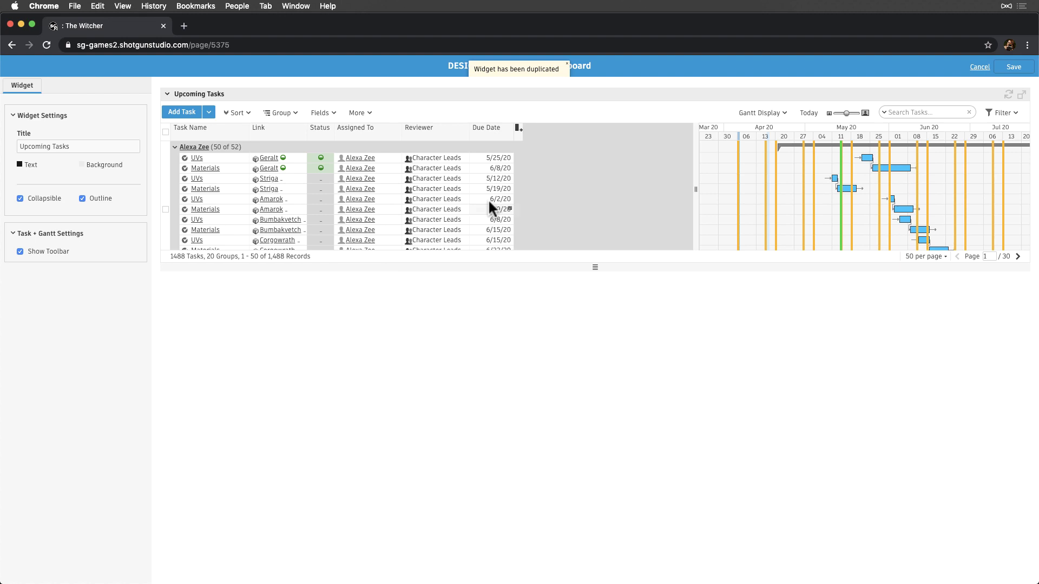
# Add a Status is not Final condition to the Upcoming Tasks filter
pyautogui.click(1003, 112)
pyautogui.click(1009, 157)
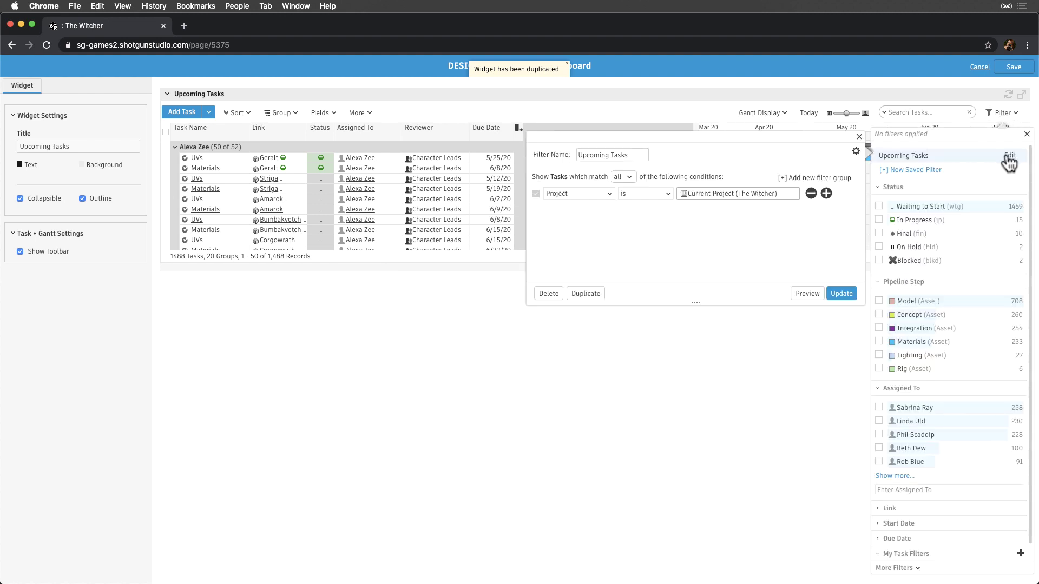
pyautogui.click(826, 193)
pyautogui.click(598, 206)
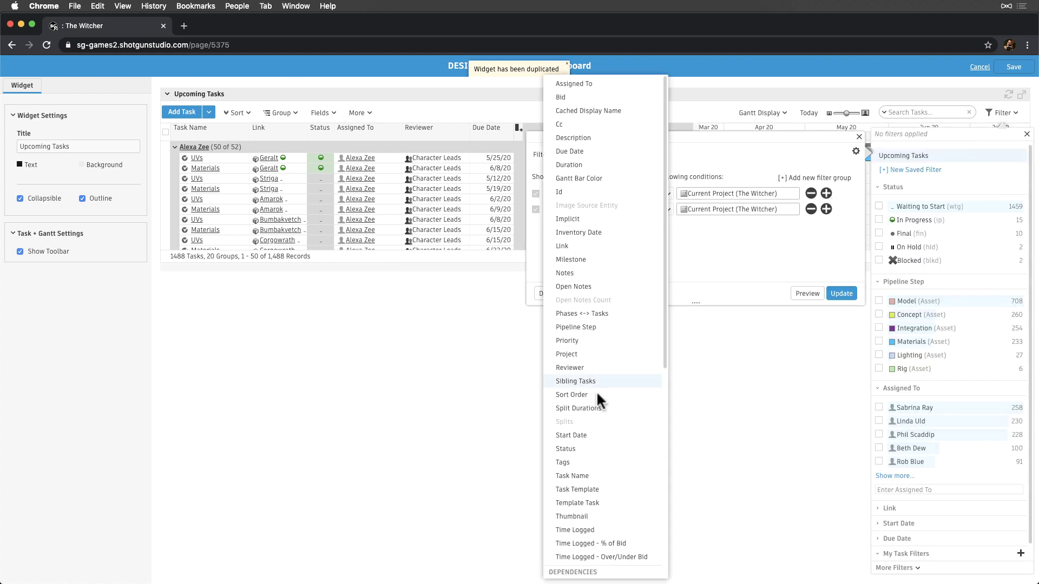
pyautogui.click(596, 453)
pyautogui.click(645, 208)
pyautogui.click(636, 236)
pyautogui.click(689, 209)
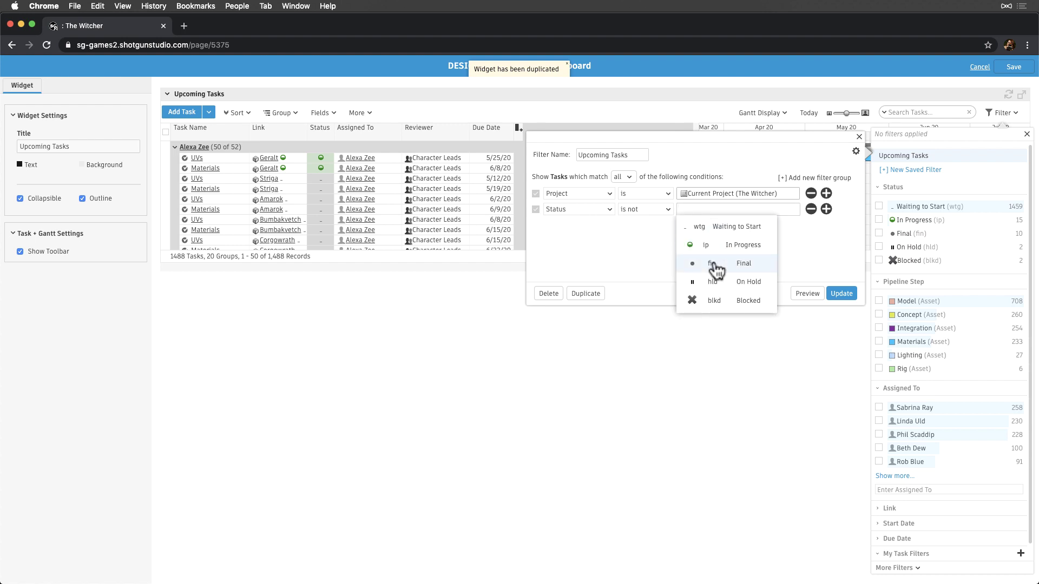
pyautogui.click(719, 265)
pyautogui.click(817, 225)
# Add a phase Start Date in the next 2 weeks condition, leaving 41 tasks, and widen the Gantt area
pyautogui.click(826, 209)
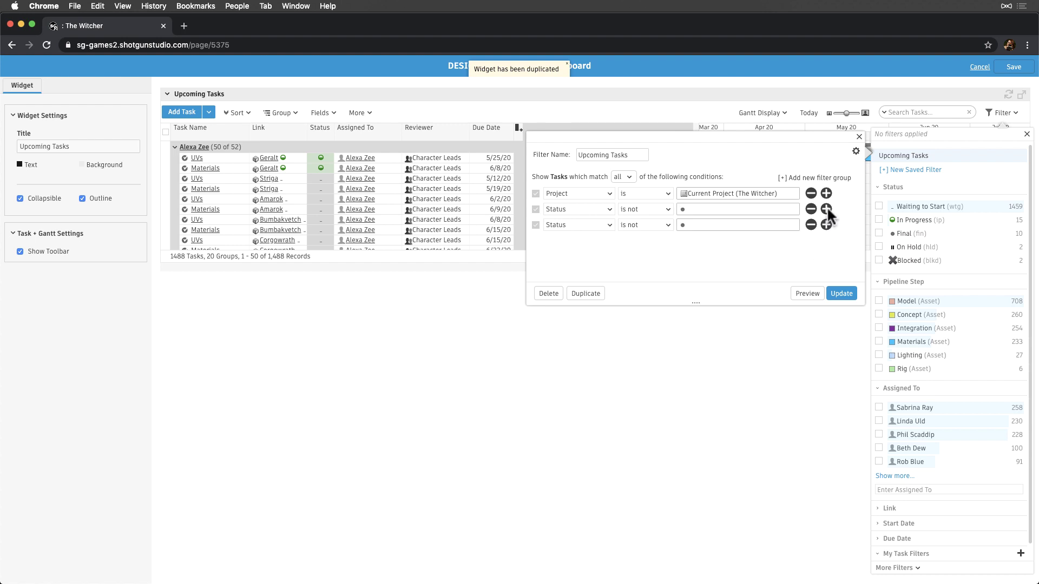
pyautogui.click(604, 234)
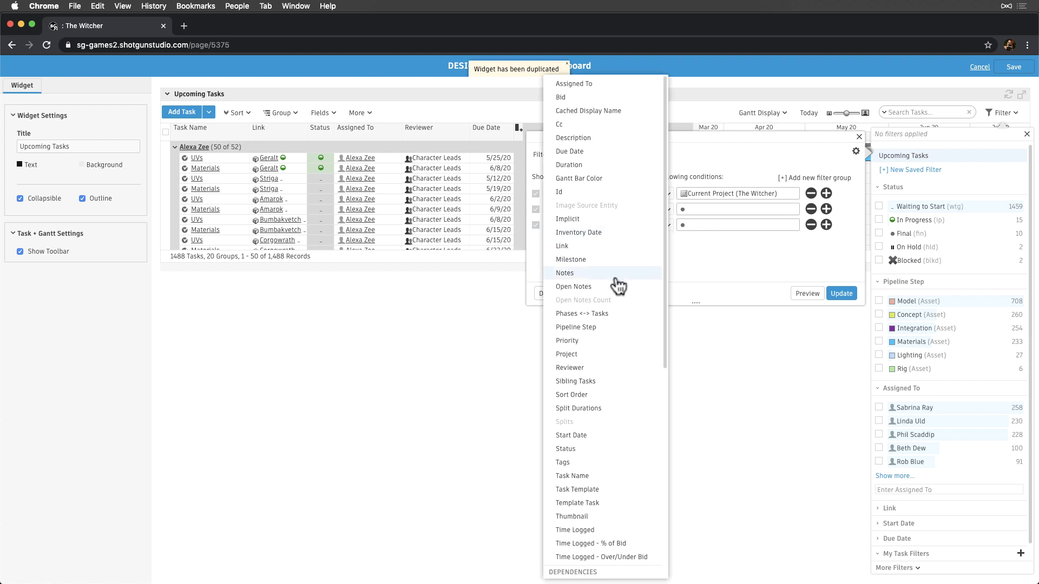
pyautogui.scroll(-10, 594, 436)
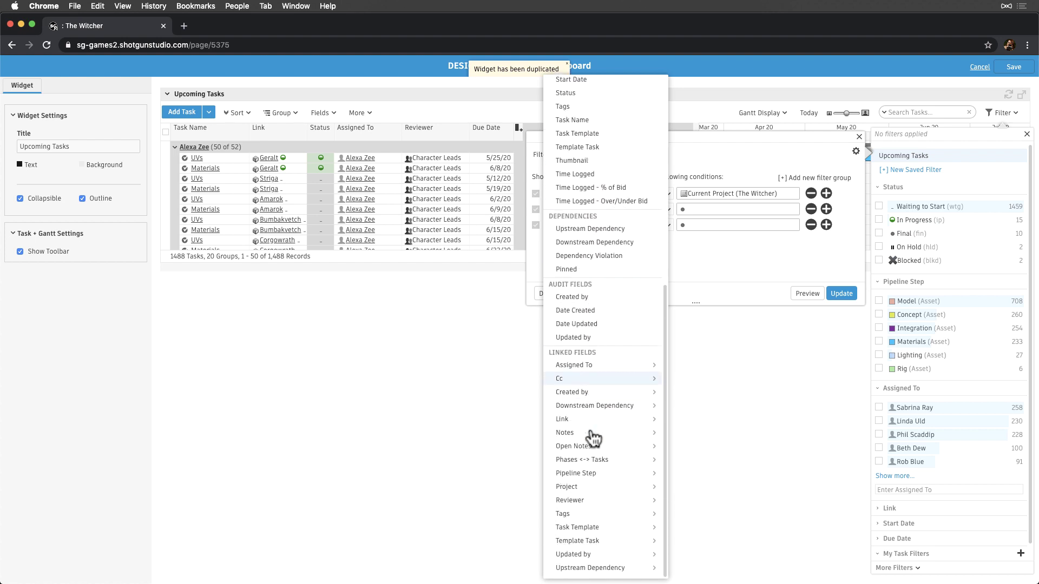
pyautogui.moveTo(596, 467)
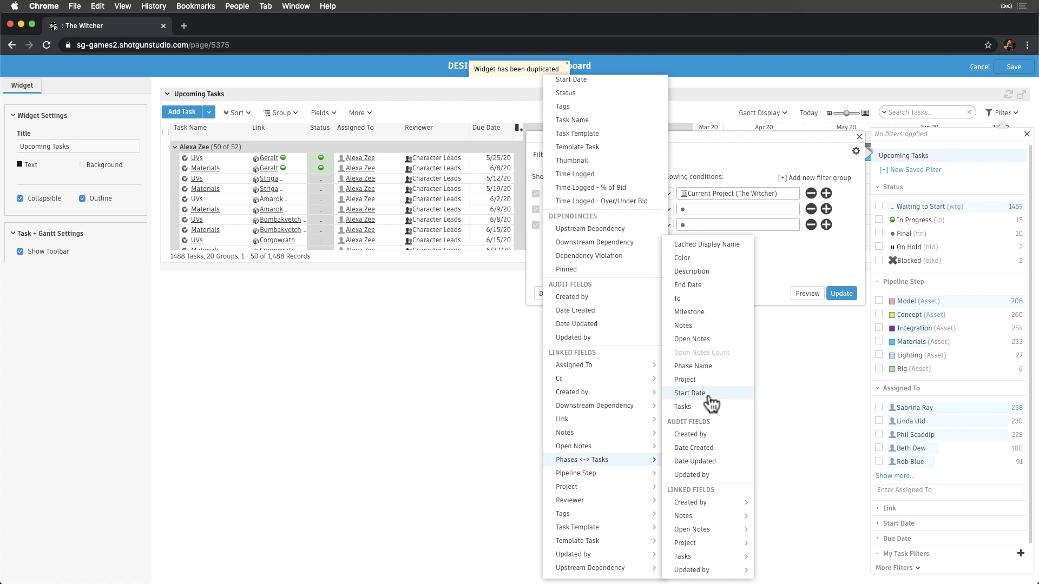
pyautogui.click(690, 393)
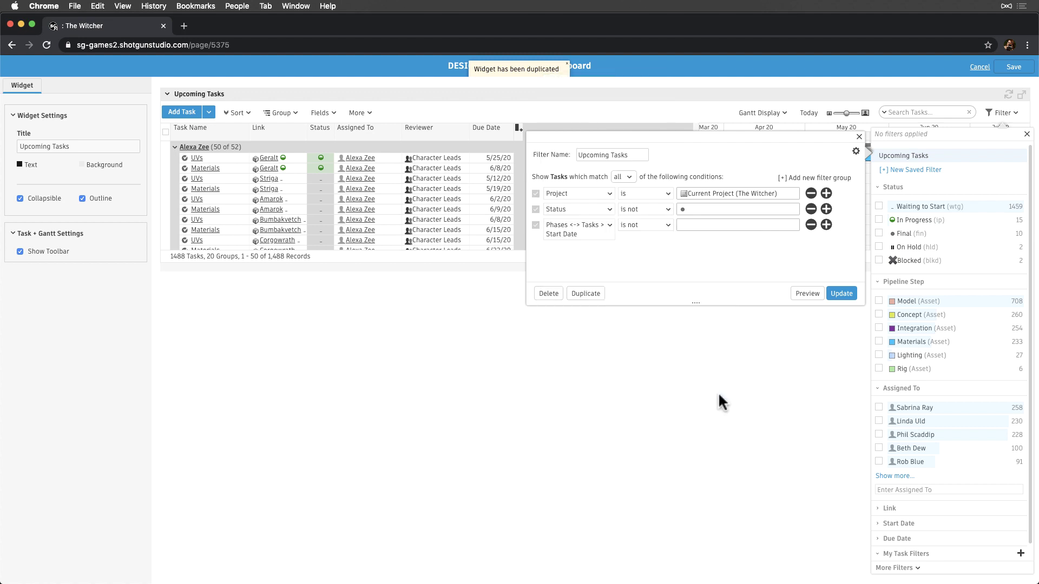
pyautogui.click(656, 226)
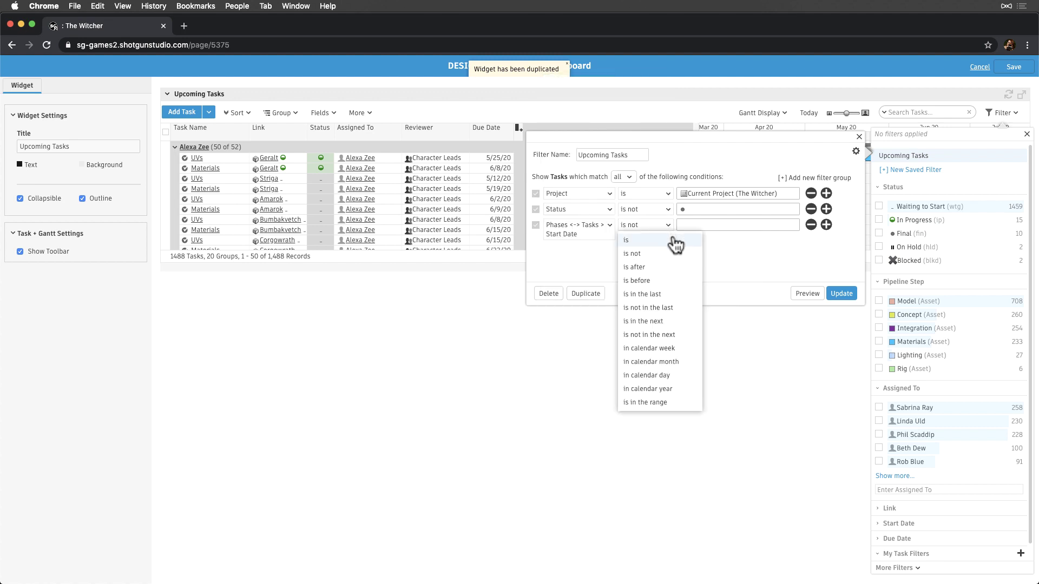
pyautogui.click(663, 323)
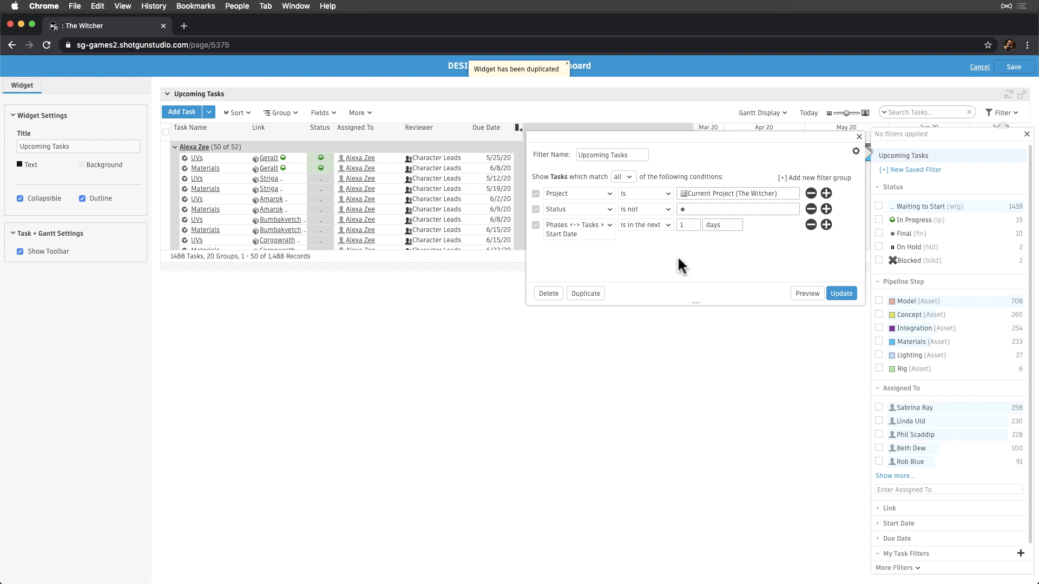
pyautogui.click(717, 226)
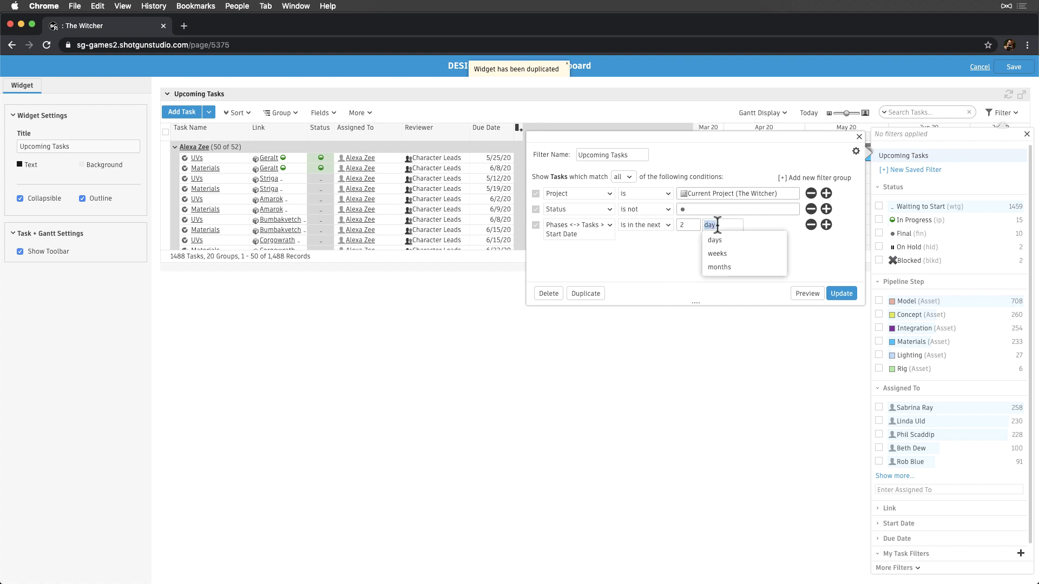
pyautogui.click(739, 254)
pyautogui.click(840, 293)
pyautogui.click(1009, 114)
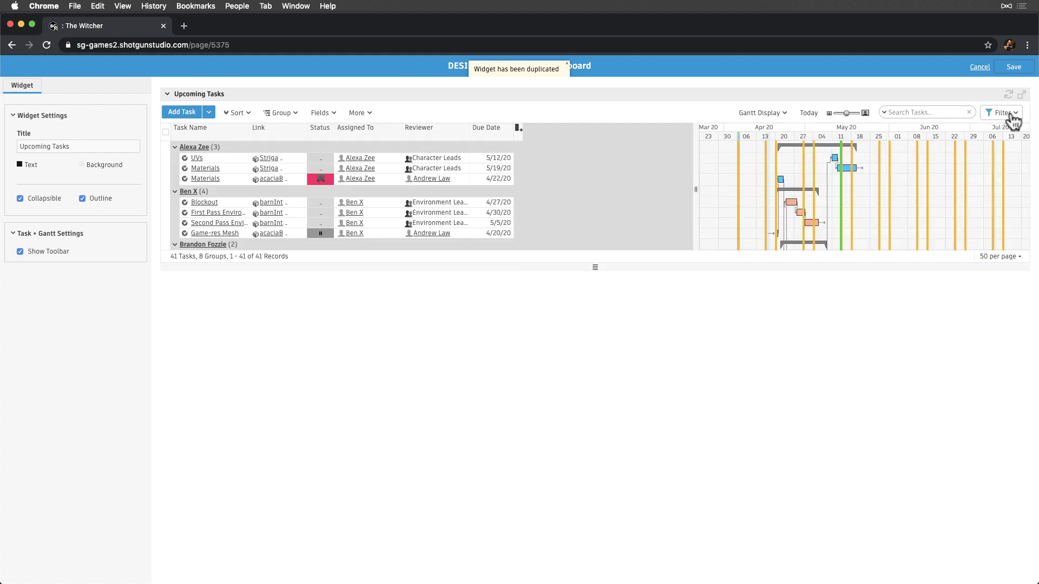
pyautogui.moveTo(696, 189); pyautogui.dragTo(578, 195)
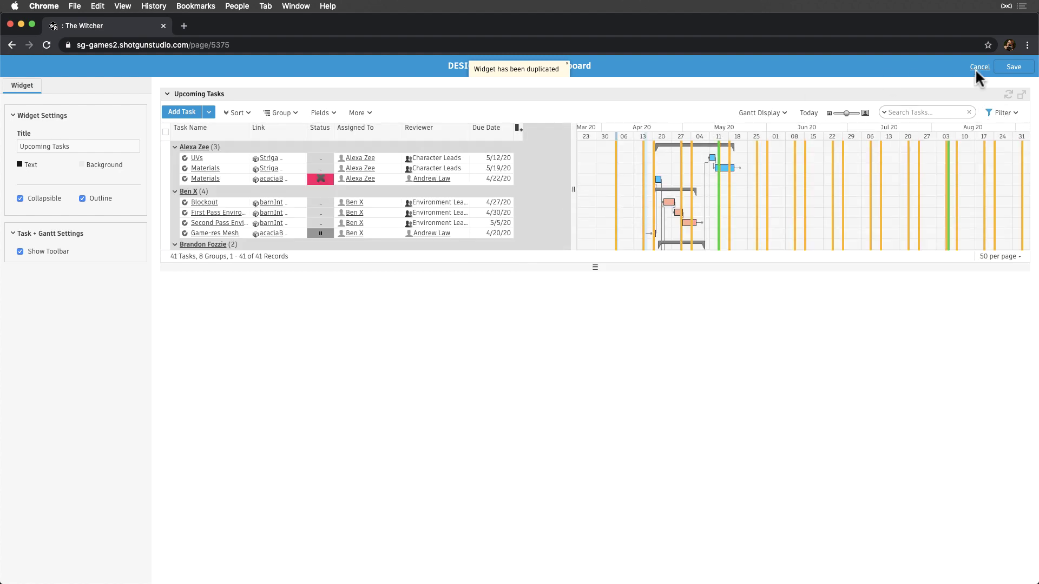
# Save the Upcoming Tasks widget settings and put the dashboard back into design mode
pyautogui.click(1012, 67)
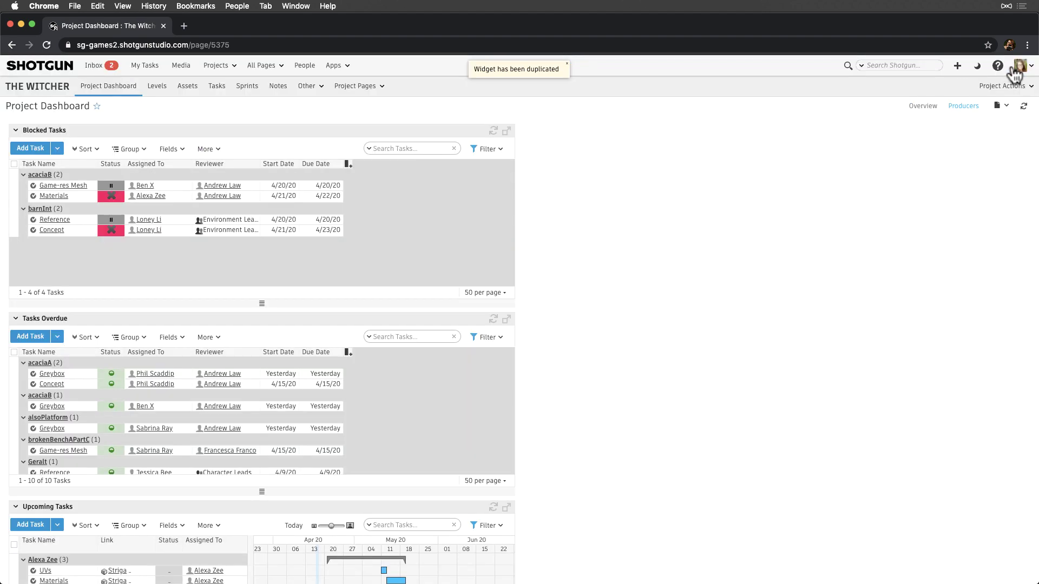
pyautogui.click(1002, 109)
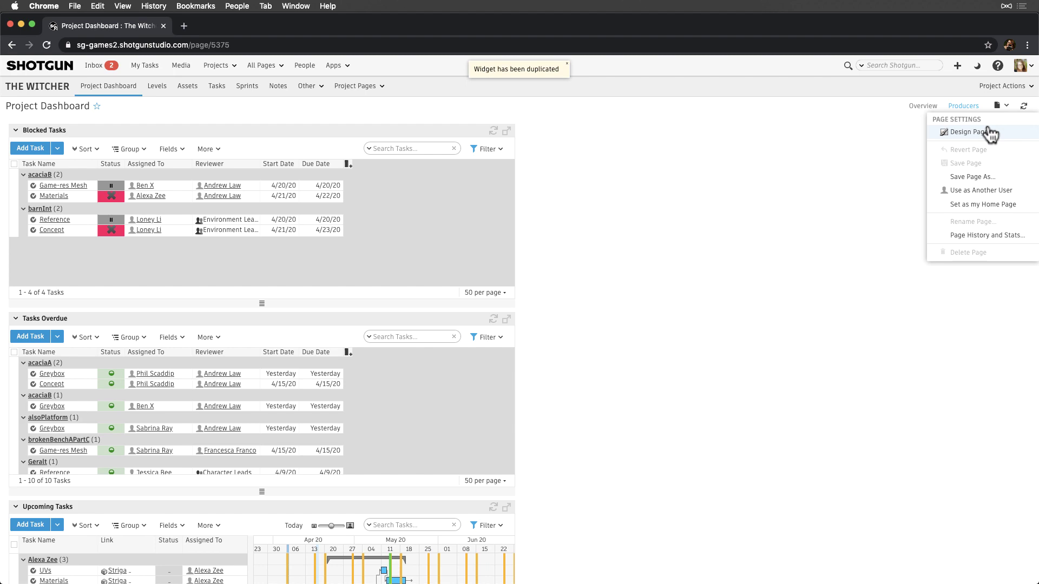
pyautogui.click(990, 133)
# Add a Tasks Status pie widget charting Asset tasks beside Blocked Tasks
pyautogui.click(101, 88)
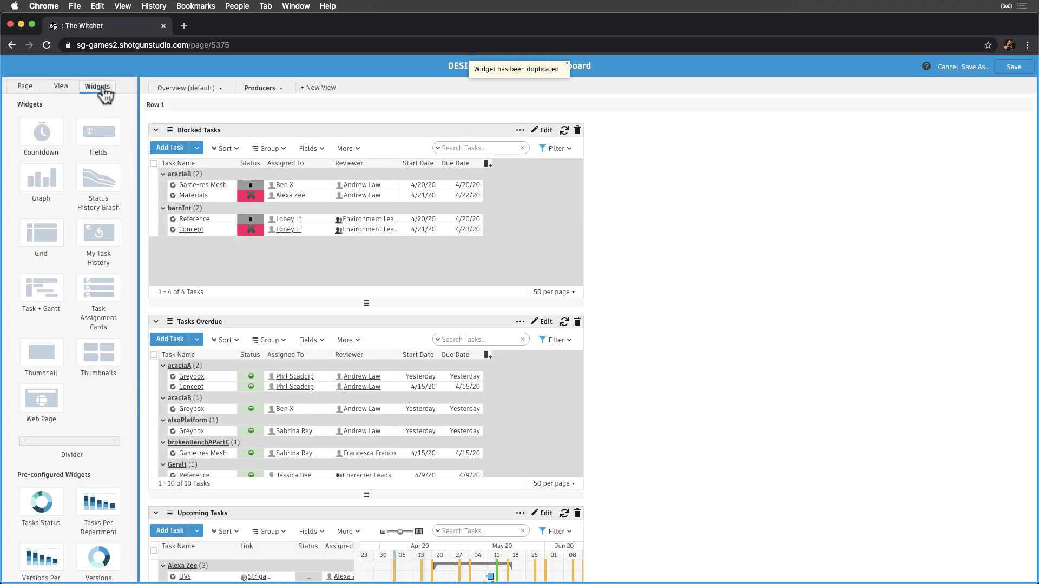
pyautogui.scroll(-1, 89, 325)
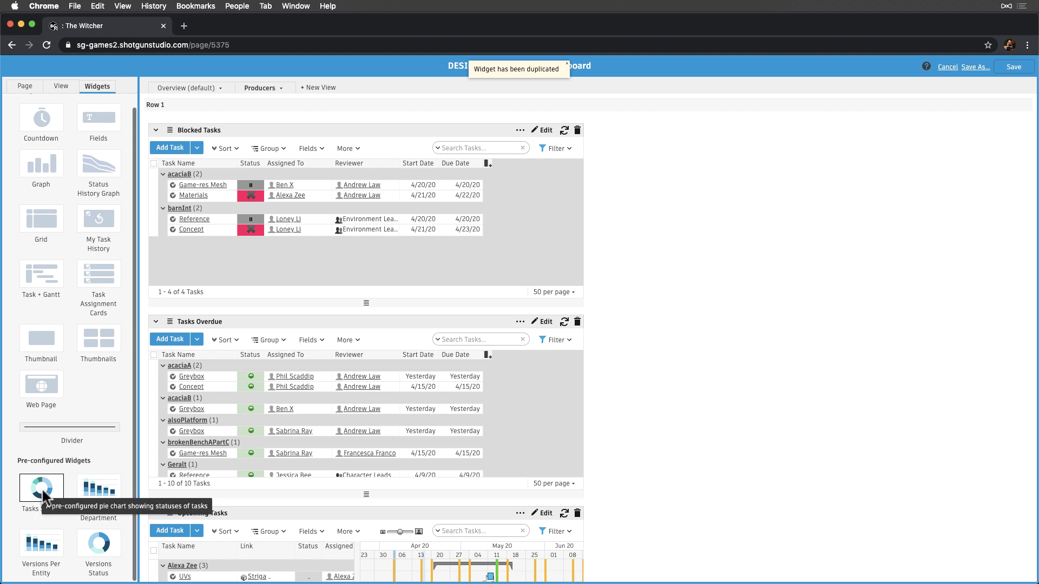
pyautogui.moveTo(44, 495); pyautogui.dragTo(668, 546)
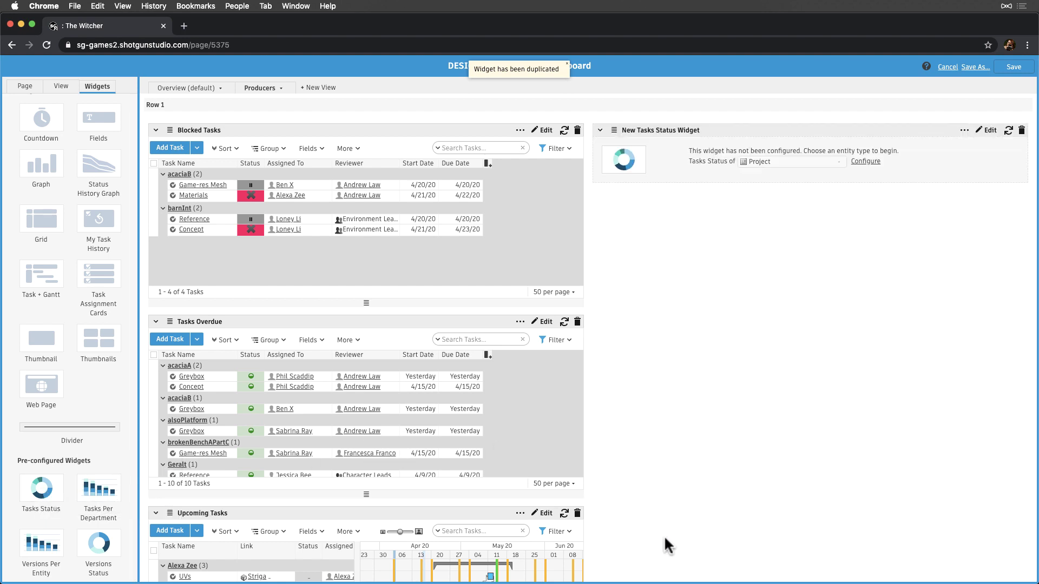
pyautogui.click(827, 162)
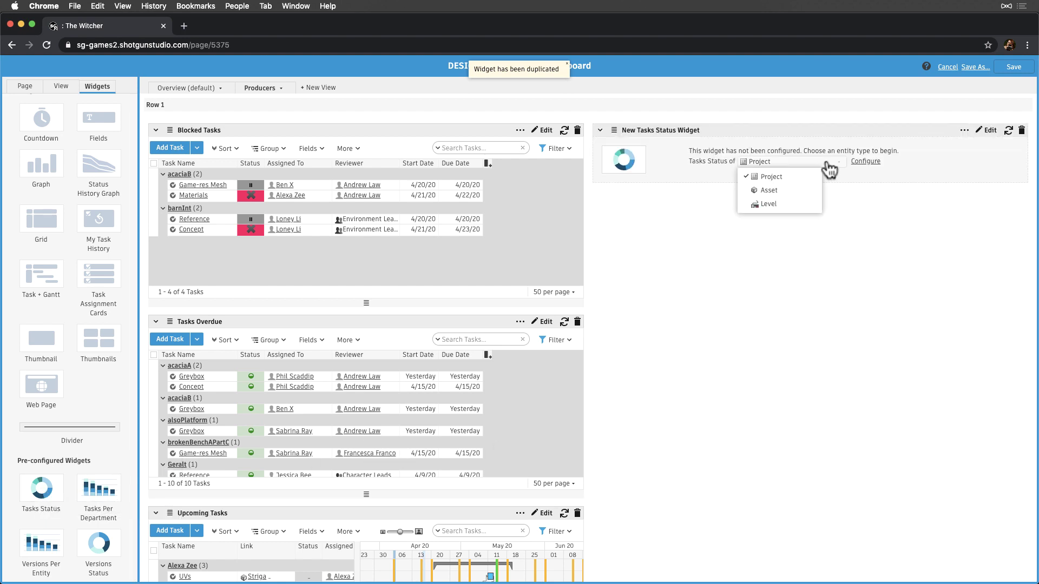
pyautogui.click(803, 187)
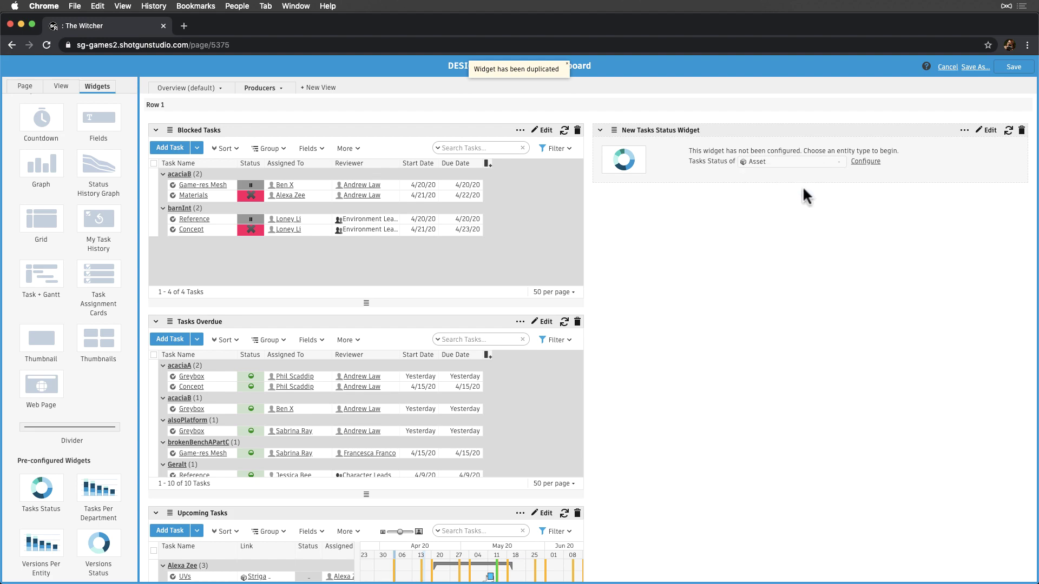
pyautogui.click(865, 161)
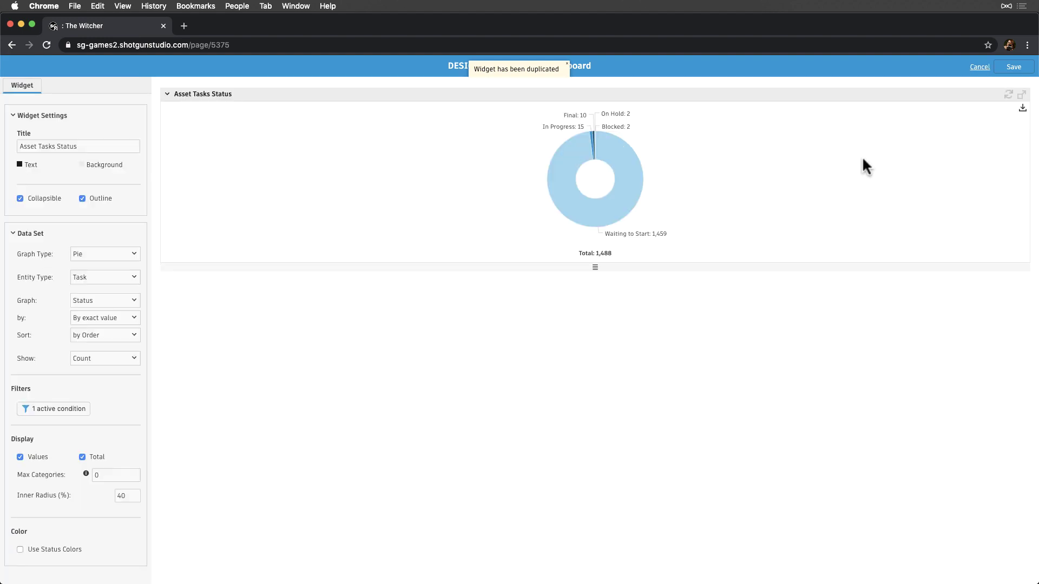
pyautogui.click(1013, 66)
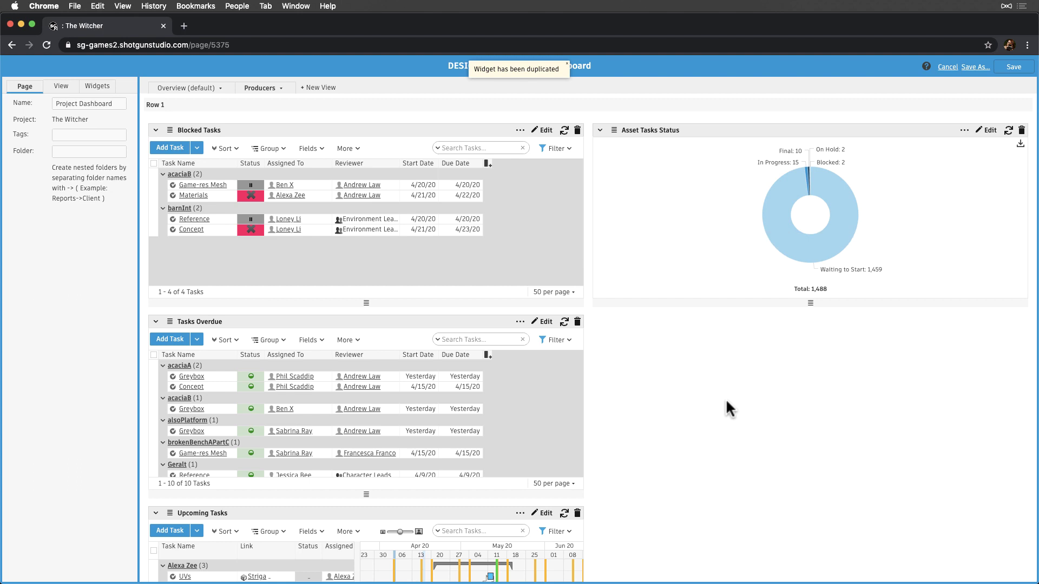
# Add a second row holding Upcoming Tasks and Asset Tasks Status, with Tasks Overdue beside Blocked Tasks
pyautogui.click(61, 87)
pyautogui.click(49, 197)
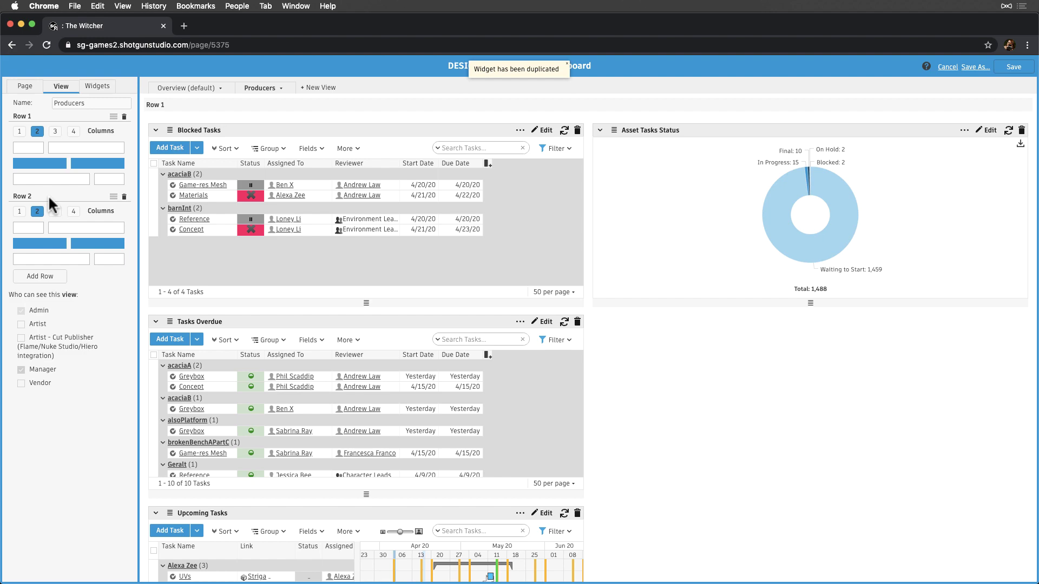
pyautogui.scroll(-5, 654, 394)
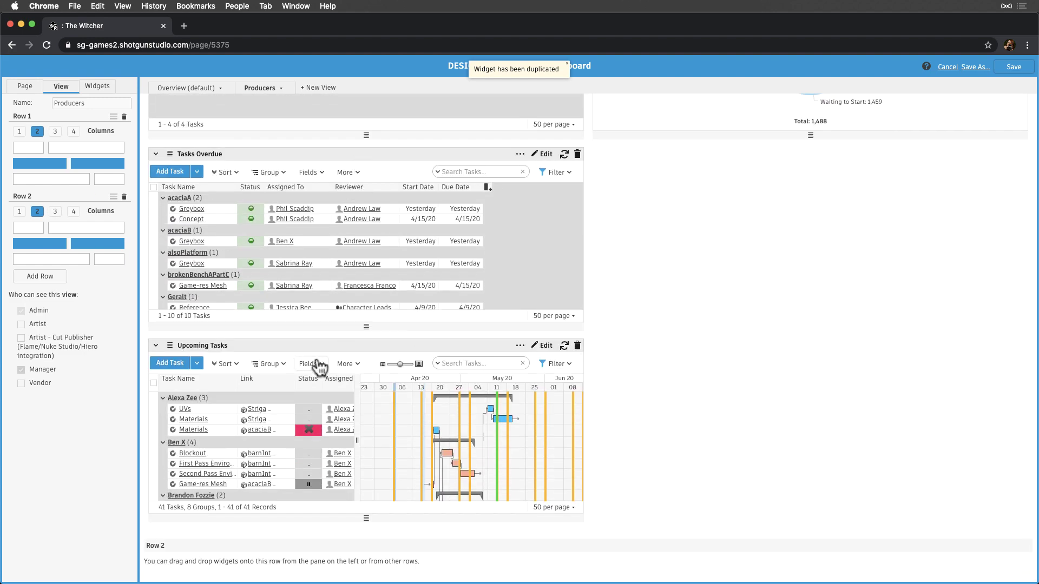
pyautogui.moveTo(319, 368); pyautogui.dragTo(303, 544)
pyautogui.scroll(5, 726, 183)
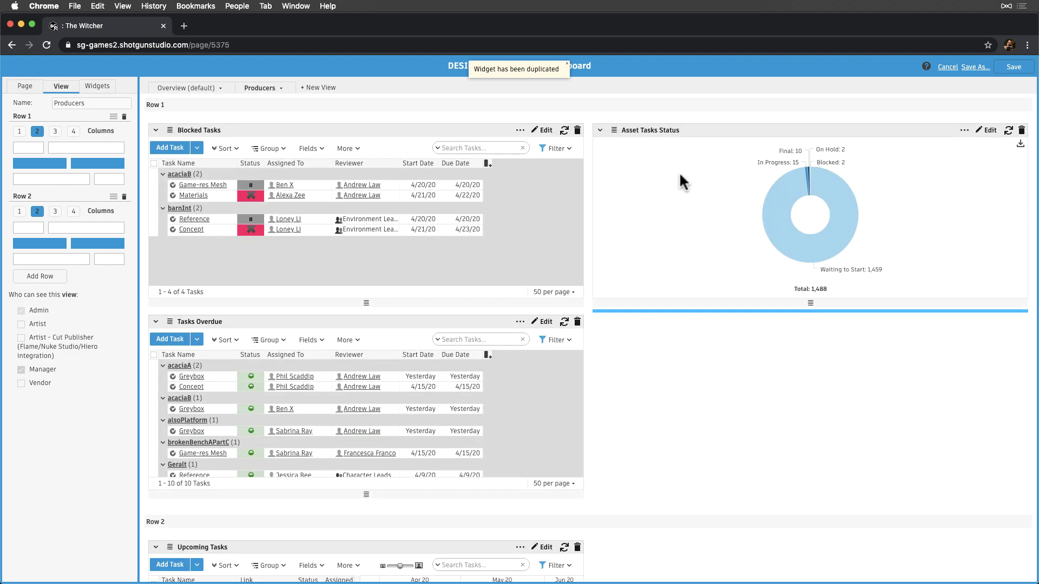
pyautogui.moveTo(679, 130); pyautogui.dragTo(678, 546)
pyautogui.moveTo(379, 321); pyautogui.dragTo(633, 199)
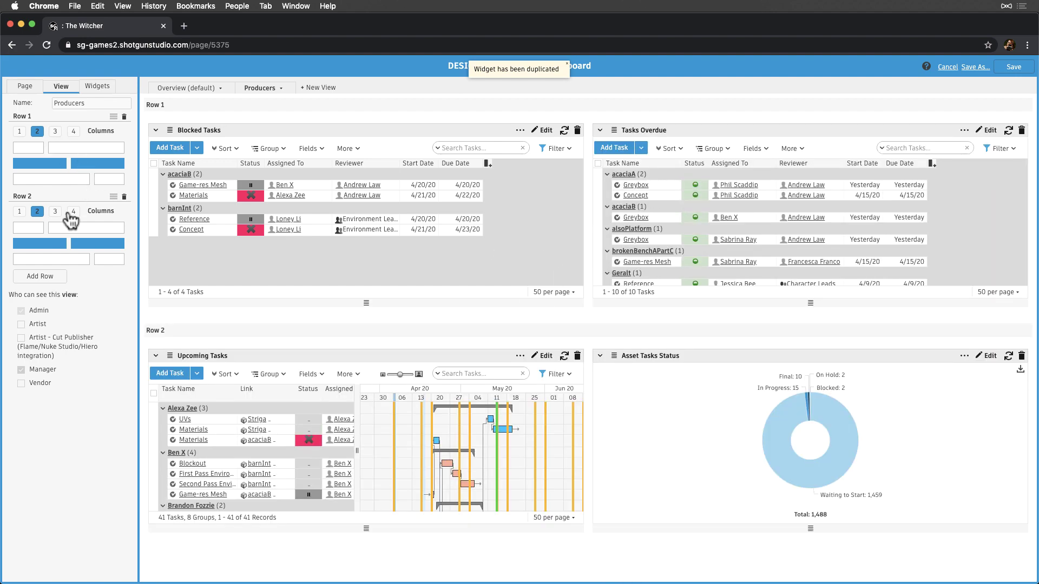
# Give row two Asset Tasks Status on the left and a wide Upcoming Tasks column on the right, then save
pyautogui.click(70, 229)
pyautogui.moveTo(471, 356); pyautogui.dragTo(220, 365)
pyautogui.moveTo(209, 552); pyautogui.dragTo(550, 417)
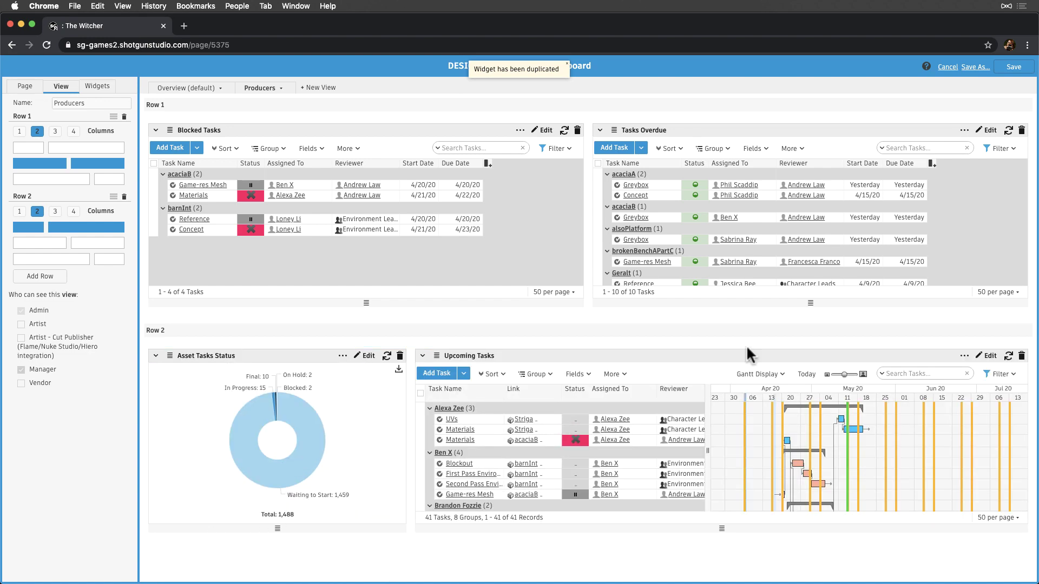
pyautogui.click(1011, 67)
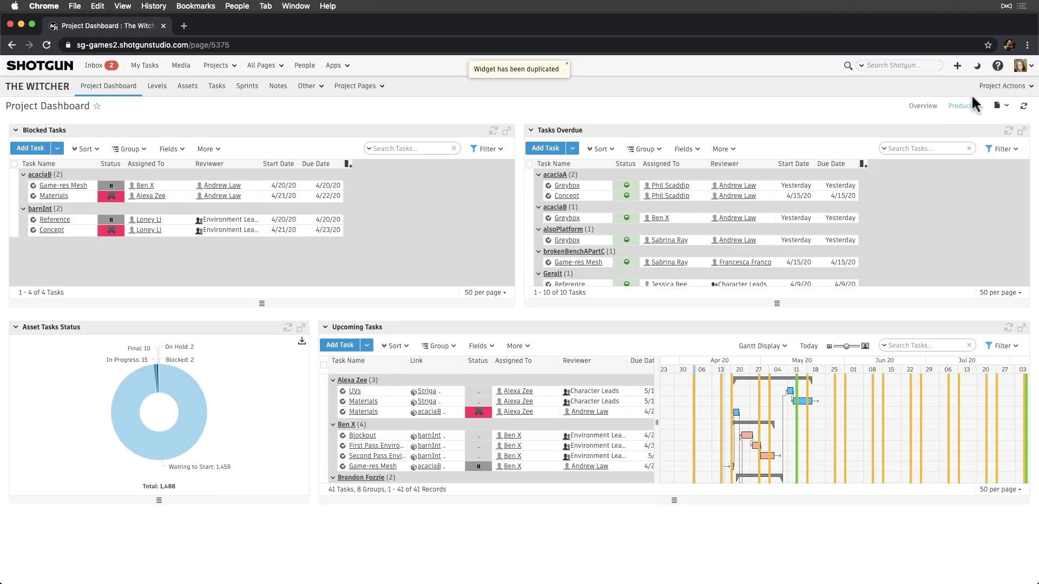